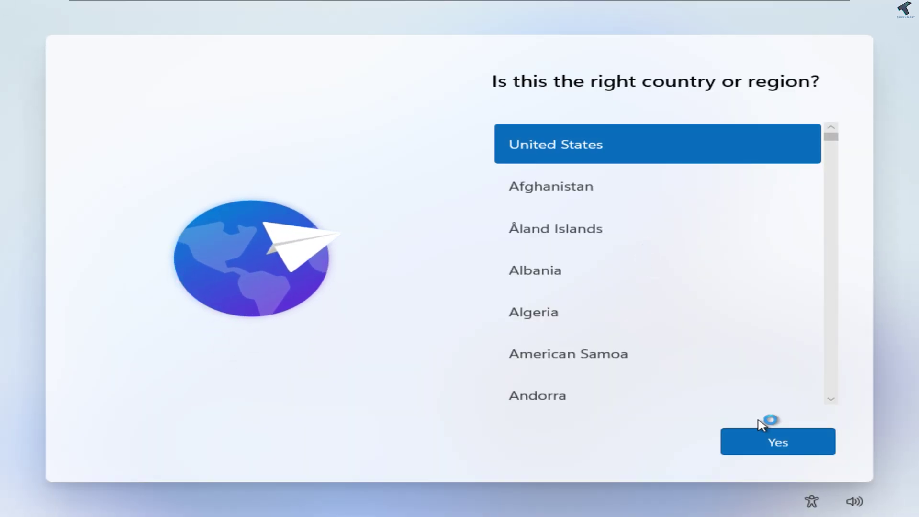
- Confirm the region, choose the English (India) keyboard layout, and skip adding a second layout
{"action": "left_click", "coordinate": [764, 436]}
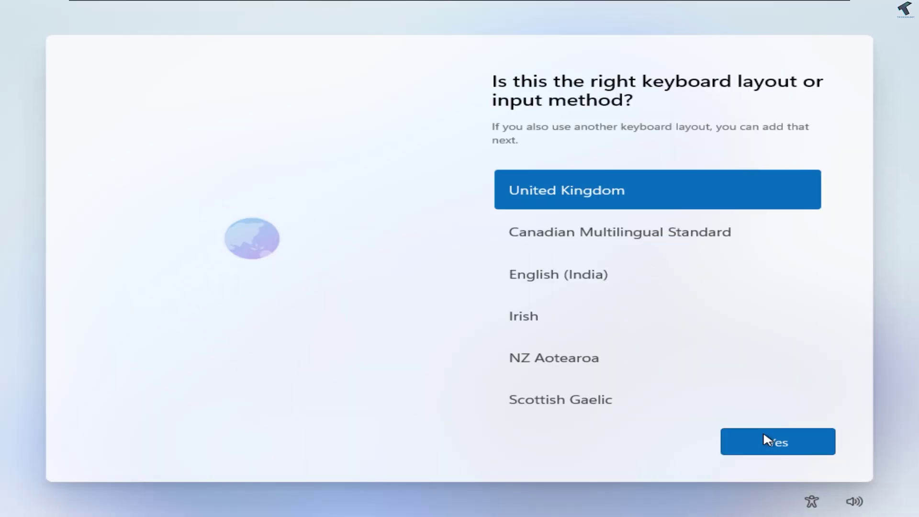
{"action": "left_click", "coordinate": [630, 296]}
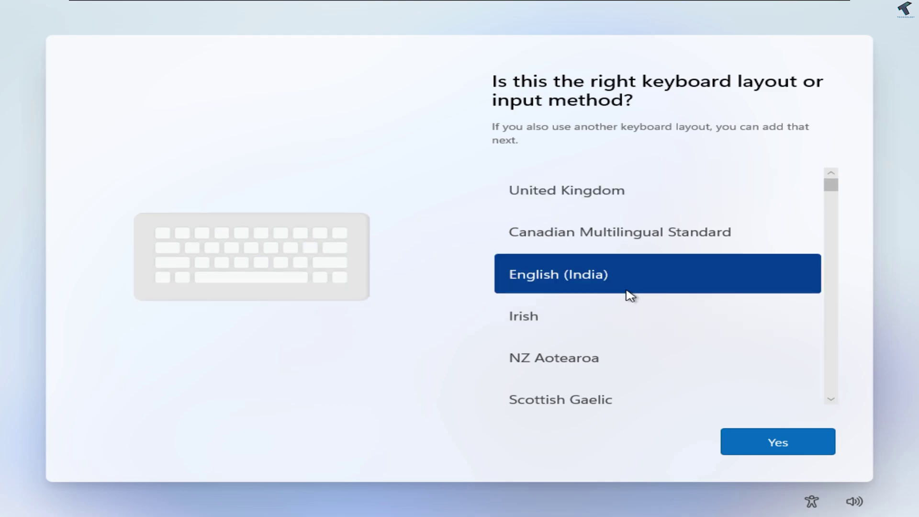
{"action": "left_click", "coordinate": [737, 447]}
{"action": "left_click", "coordinate": [738, 449]}
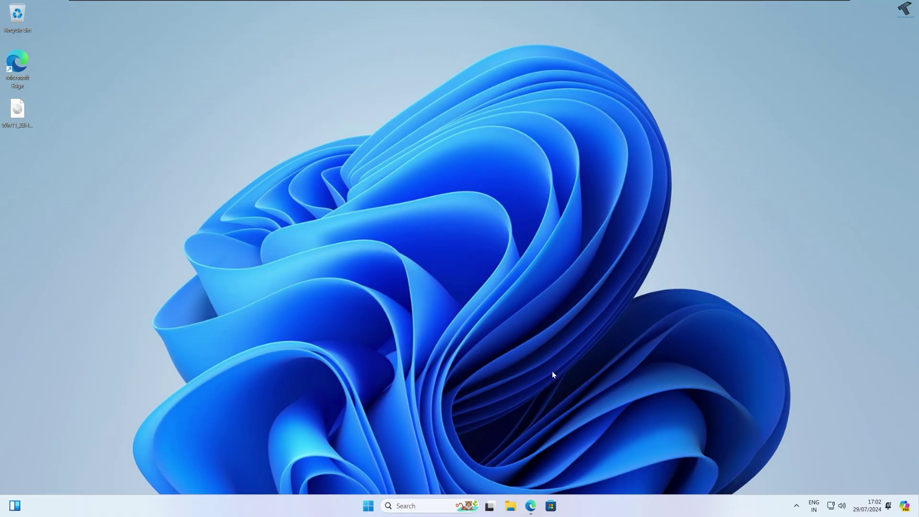
- Search the web for 'windows 11 download' and open Microsoft's Download Windows 11 page
{"action": "left_click", "coordinate": [530, 506]}
{"action": "left_click", "coordinate": [395, 225]}
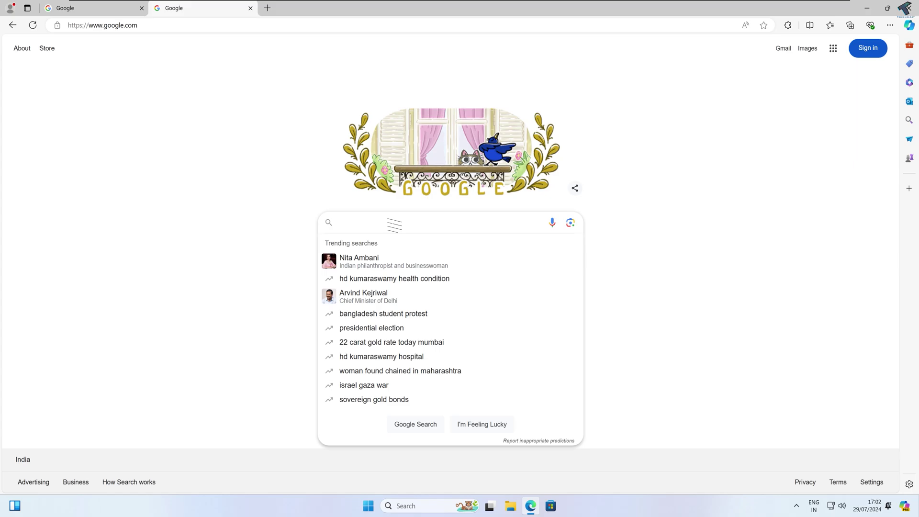
{"action": "type", "text": "Windows 11 downoad"}
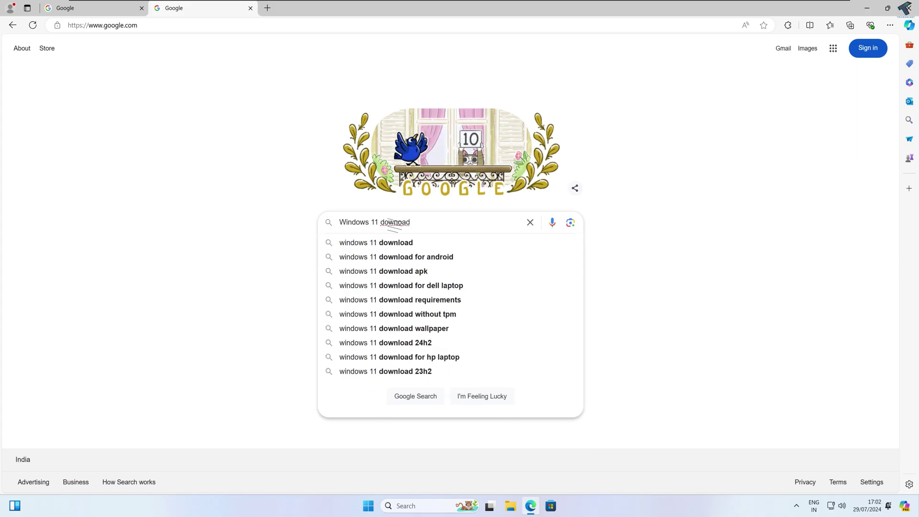
{"action": "key", "text": "Down"}
{"action": "key", "text": "Return"}
{"action": "left_click", "coordinate": [156, 143]}
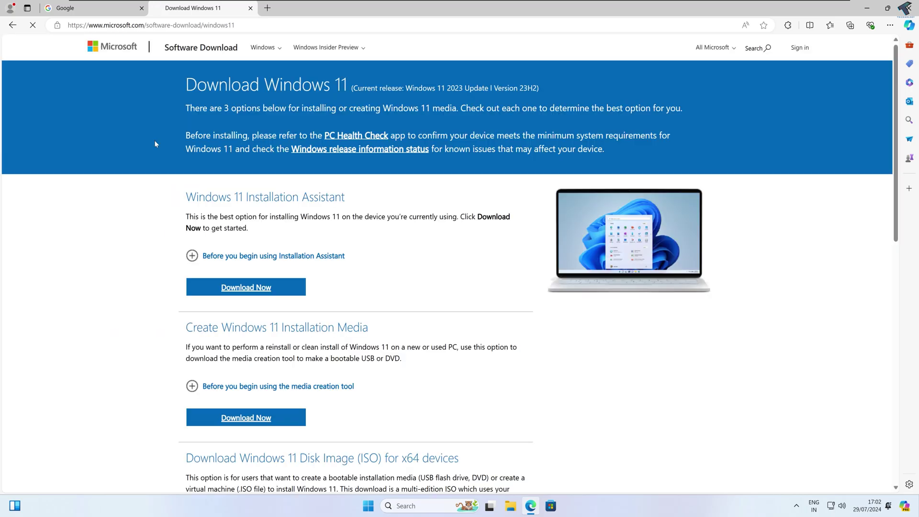
- Request the Windows 11 multi-edition ISO download in English International
{"action": "scroll", "coordinate": [174, 181], "scroll_direction": "down", "scroll_amount": 6}
{"action": "left_click", "coordinate": [242, 193]}
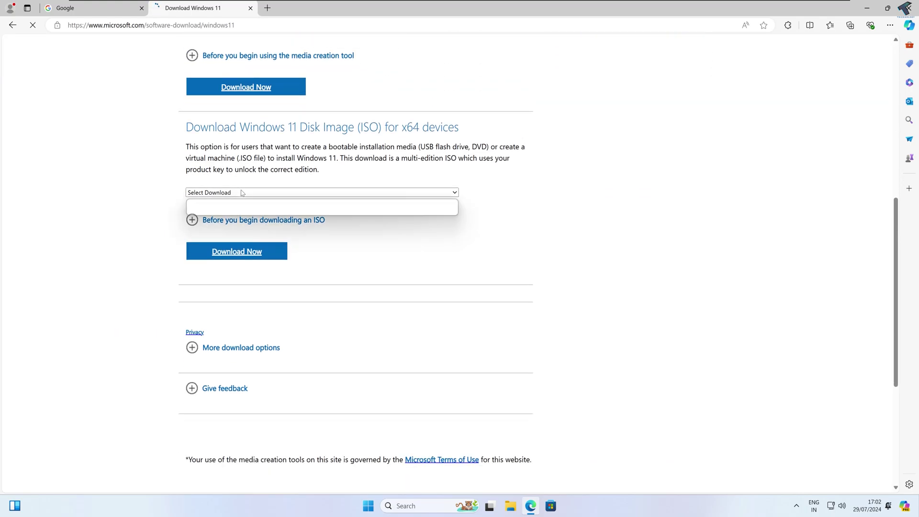
{"action": "left_click", "coordinate": [237, 209]}
{"action": "left_click", "coordinate": [238, 252]}
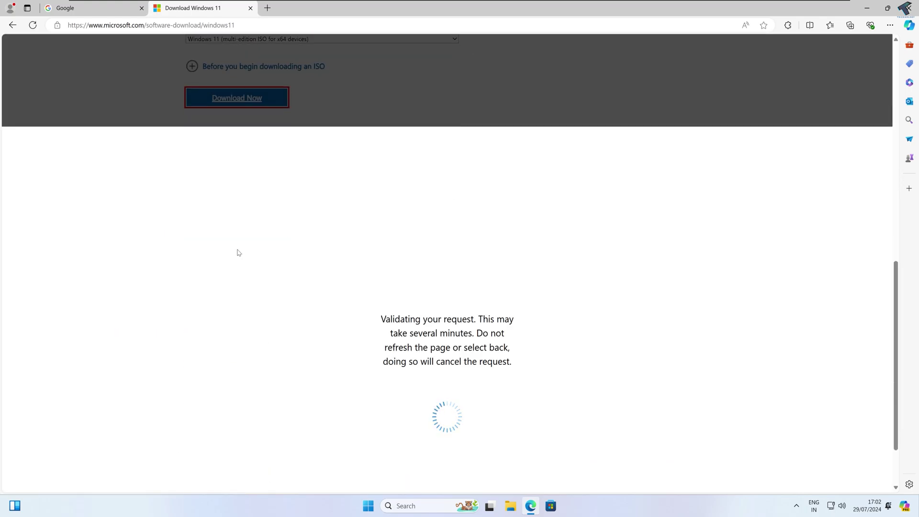
{"action": "left_click", "coordinate": [217, 208]}
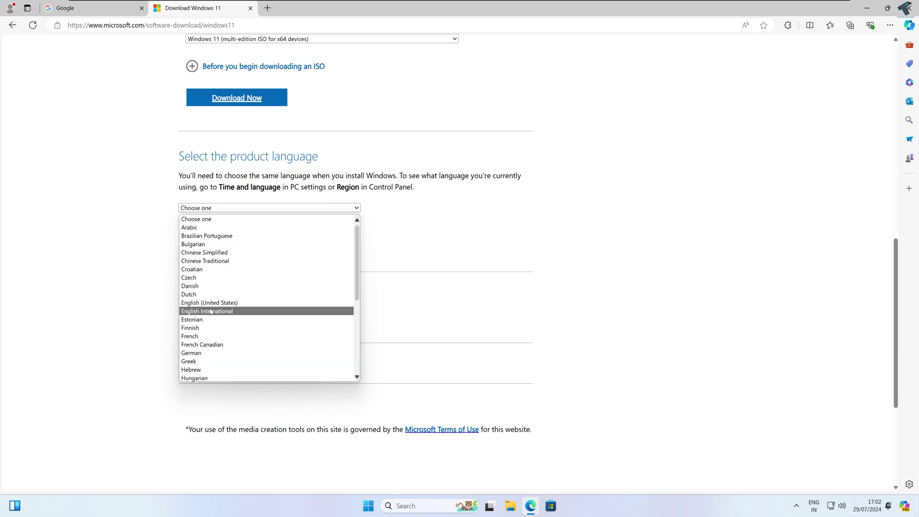
{"action": "left_click", "coordinate": [209, 302]}
{"action": "left_click", "coordinate": [220, 210]}
{"action": "left_click", "coordinate": [211, 311]}
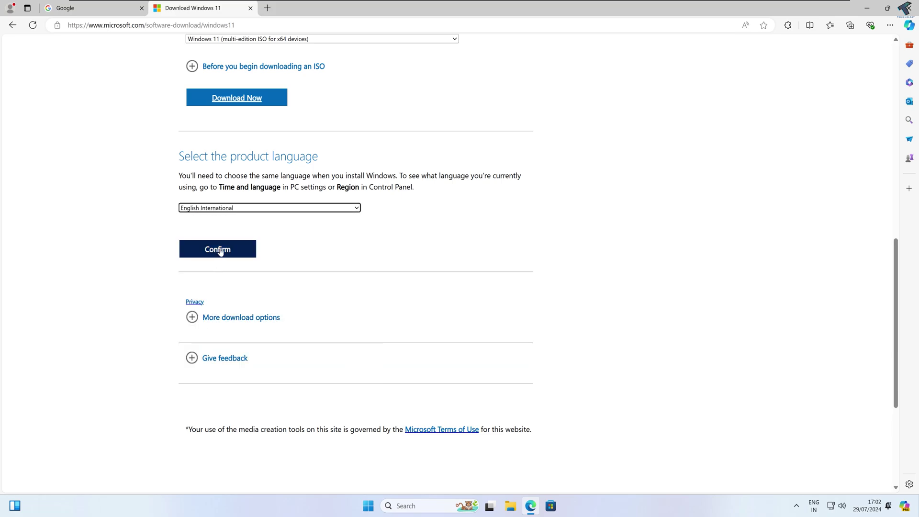
{"action": "left_click", "coordinate": [218, 249]}
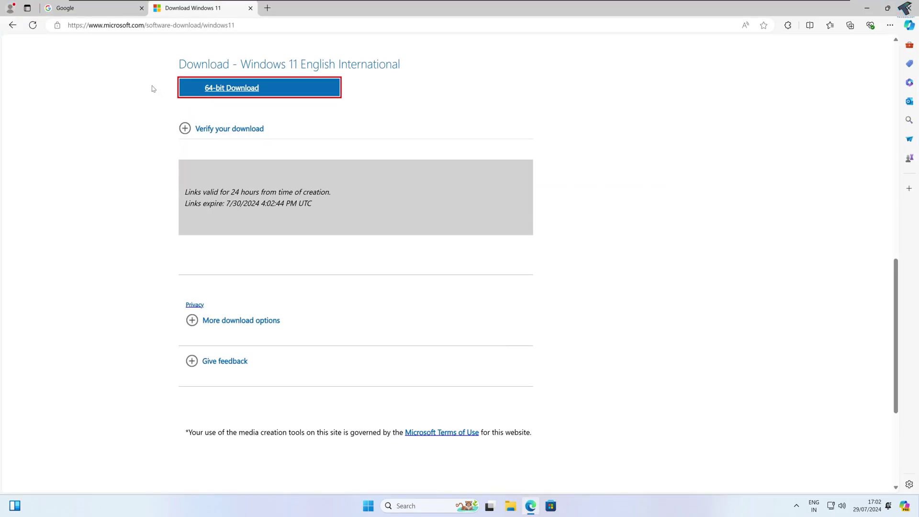
- Search the web for 'easy bcd' and open the official NeoSmart EasyBCD page
{"action": "left_click", "coordinate": [65, 7]}
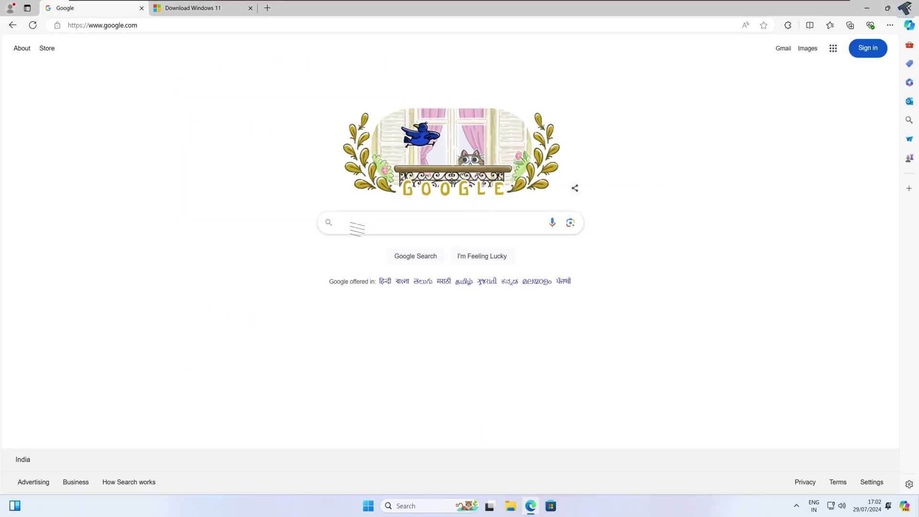
{"action": "left_click", "coordinate": [354, 223]}
{"action": "type", "text": "easy bcd"}
{"action": "key", "text": "Return"}
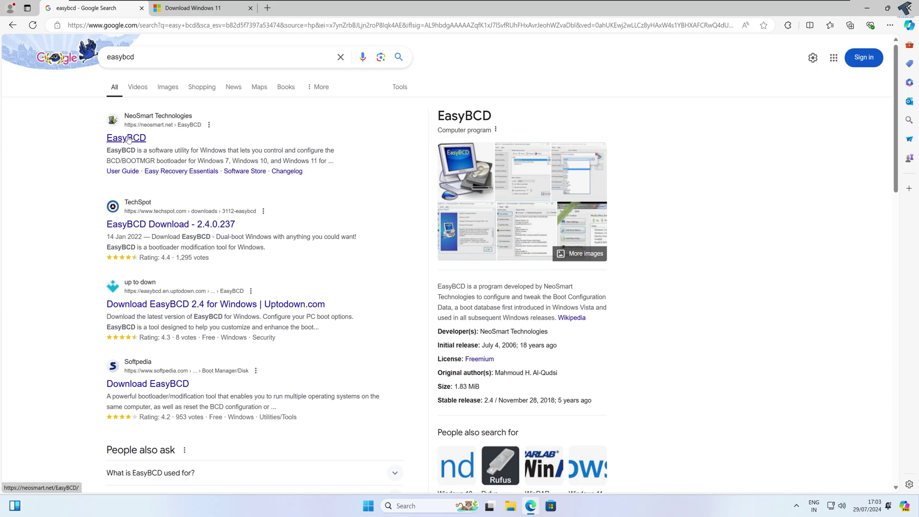
{"action": "left_click", "coordinate": [126, 137]}
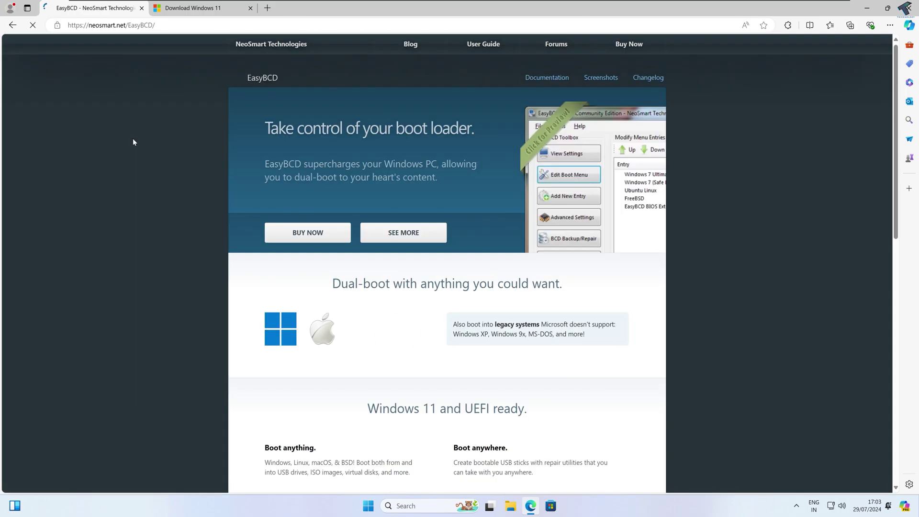
- Register for the free non-commercial edition with autofilled name and e-mail, then download it
{"action": "scroll", "coordinate": [199, 143], "scroll_direction": "down", "scroll_amount": 10}
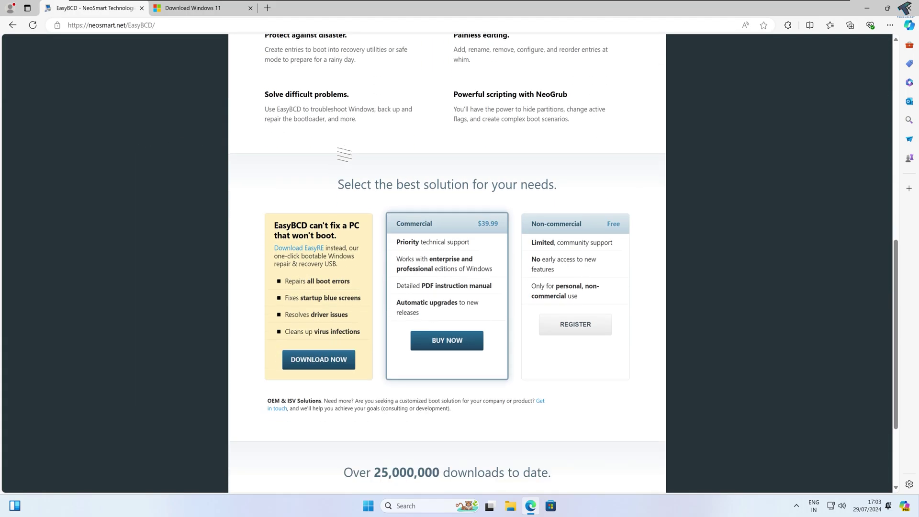
{"action": "left_click", "coordinate": [588, 276]}
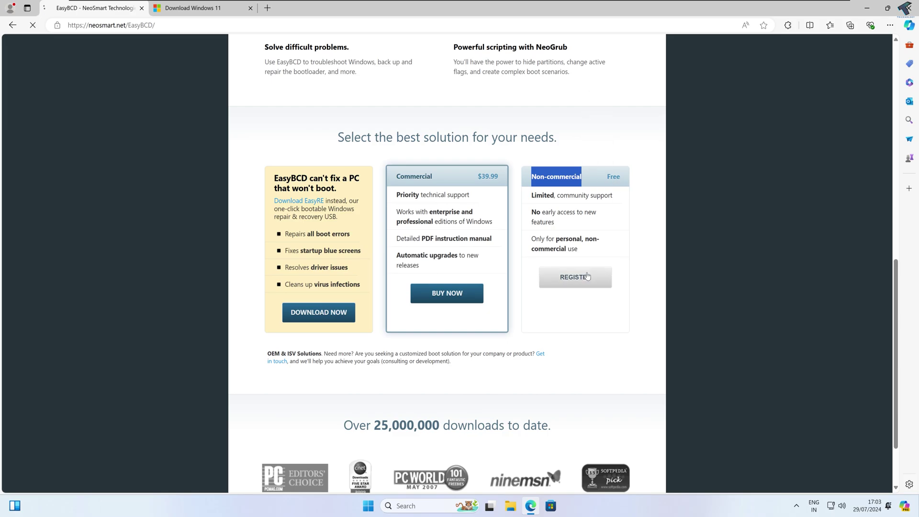
{"action": "left_click", "coordinate": [182, 256]}
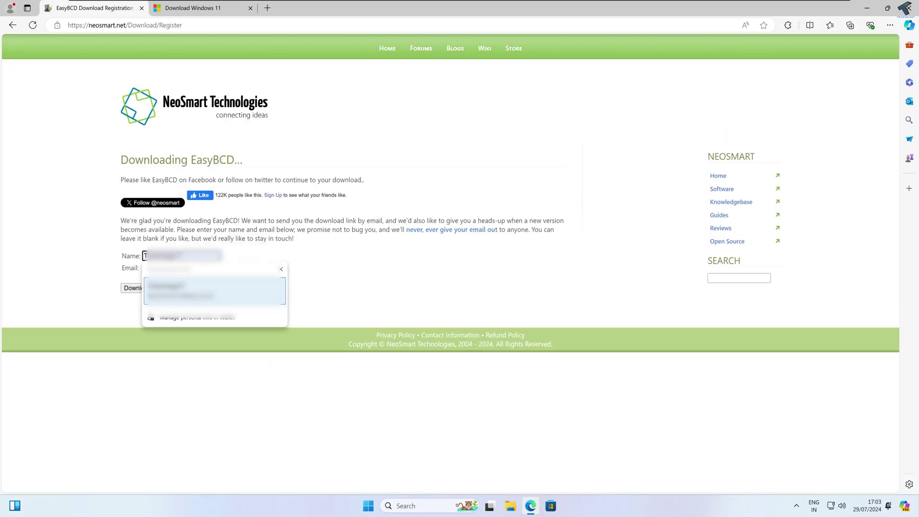
{"action": "left_click", "coordinate": [193, 277]}
{"action": "left_click", "coordinate": [182, 267]}
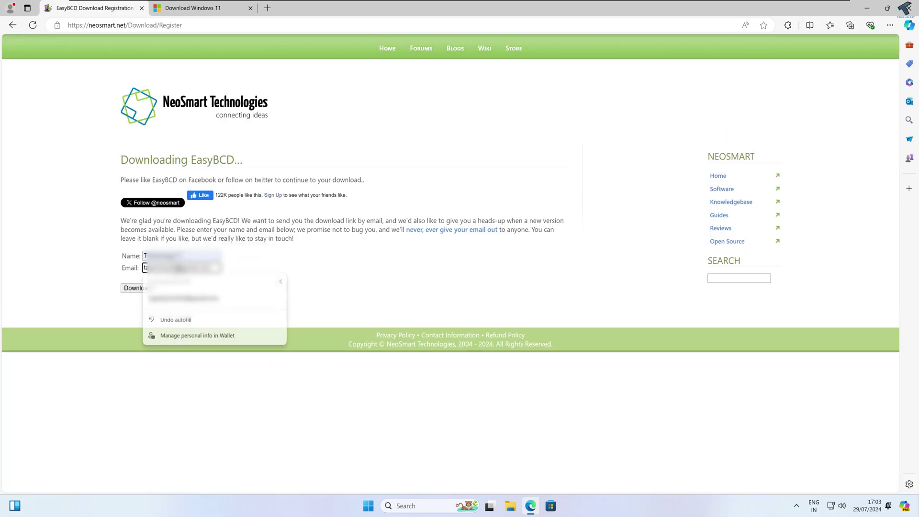
{"action": "left_click", "coordinate": [135, 288]}
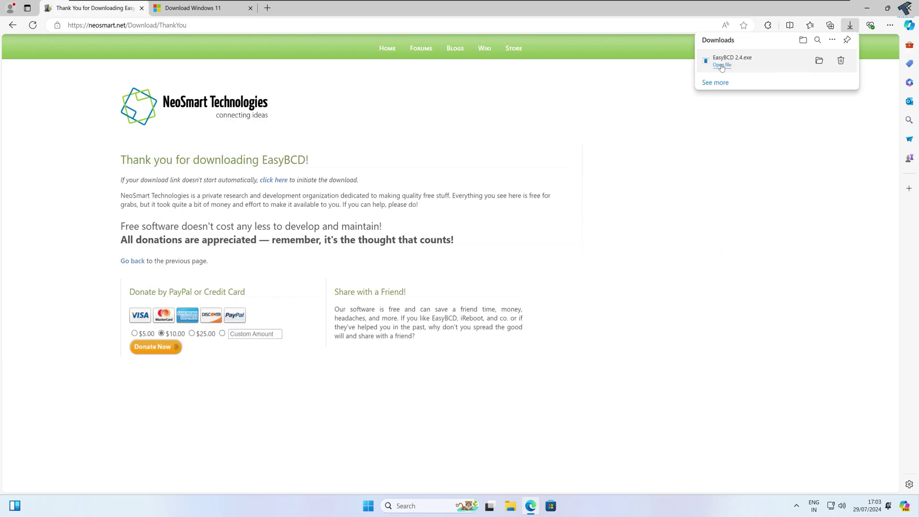
- Install EasyBCD 2.4 with default licence, components and folder, without launching it afterwards
{"action": "left_click", "coordinate": [721, 65]}
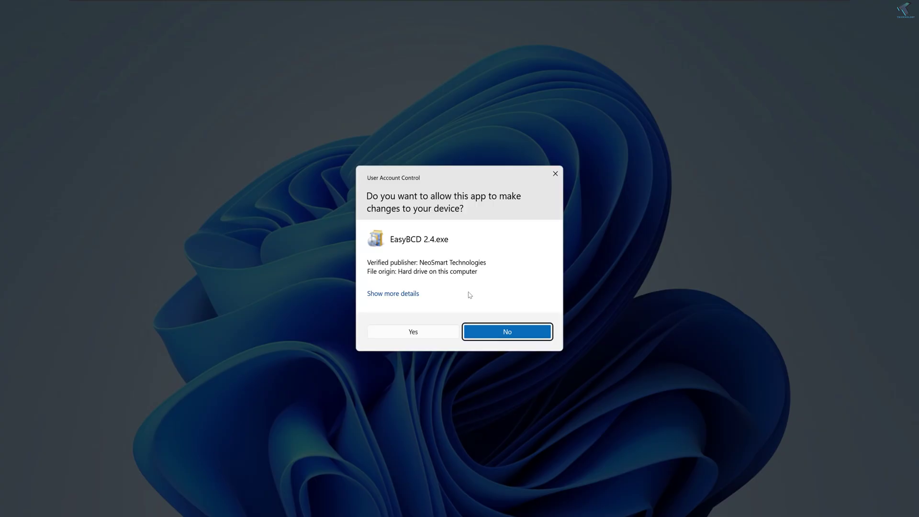
{"action": "left_click", "coordinate": [402, 336]}
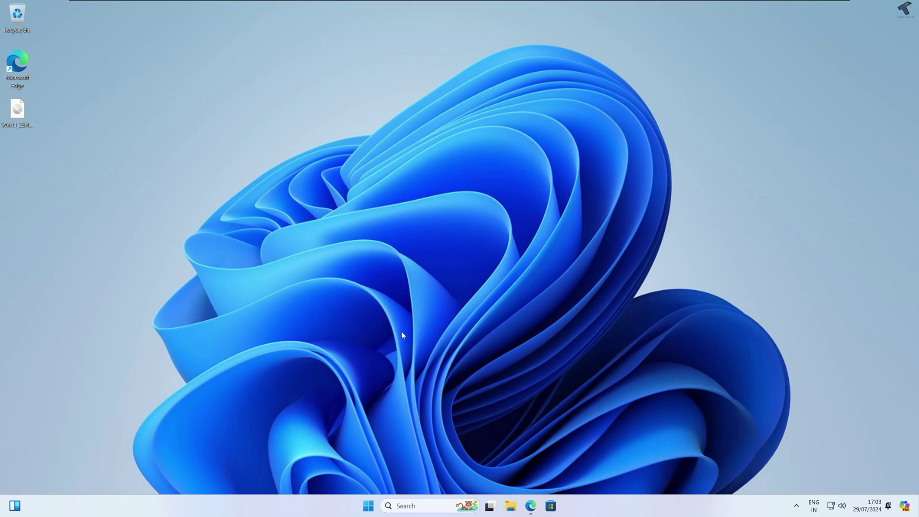
{"action": "left_click", "coordinate": [506, 327]}
{"action": "left_click", "coordinate": [506, 328]}
{"action": "left_click", "coordinate": [507, 328]}
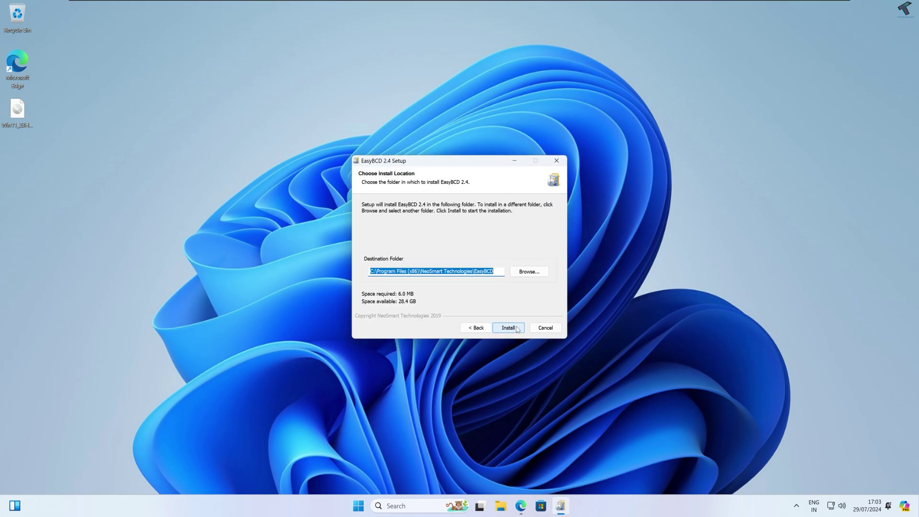
{"action": "left_click", "coordinate": [517, 328]}
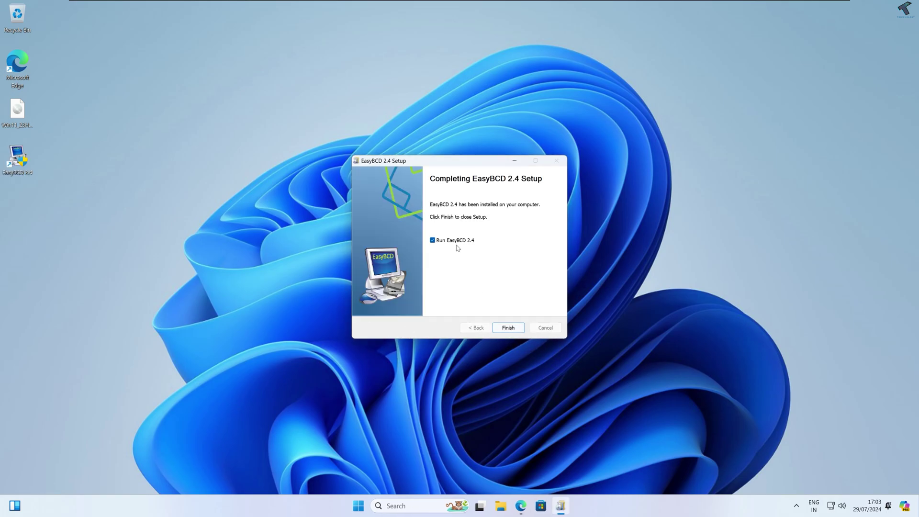
{"action": "left_click", "coordinate": [454, 240]}
{"action": "left_click", "coordinate": [508, 327]}
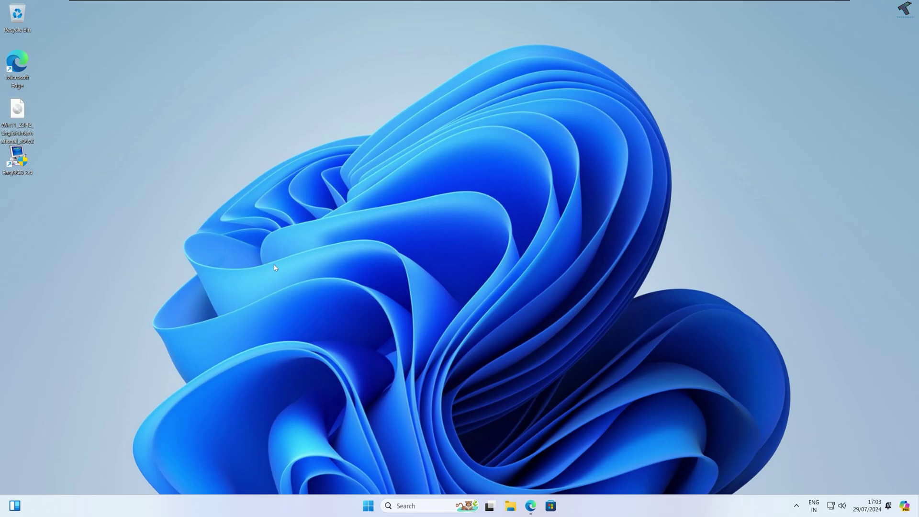
- Open Disk Management and arrange it beside a File Explorer window
{"action": "right_click", "coordinate": [374, 502]}
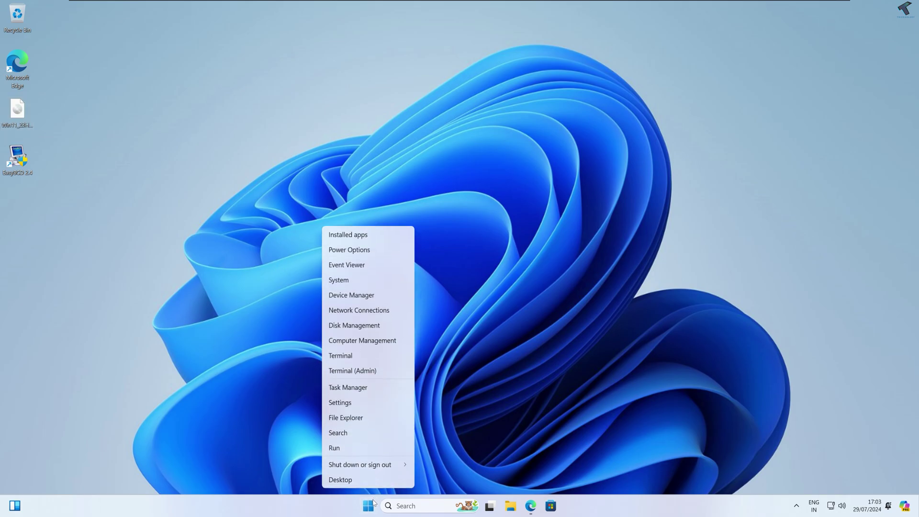
{"action": "left_click", "coordinate": [346, 328]}
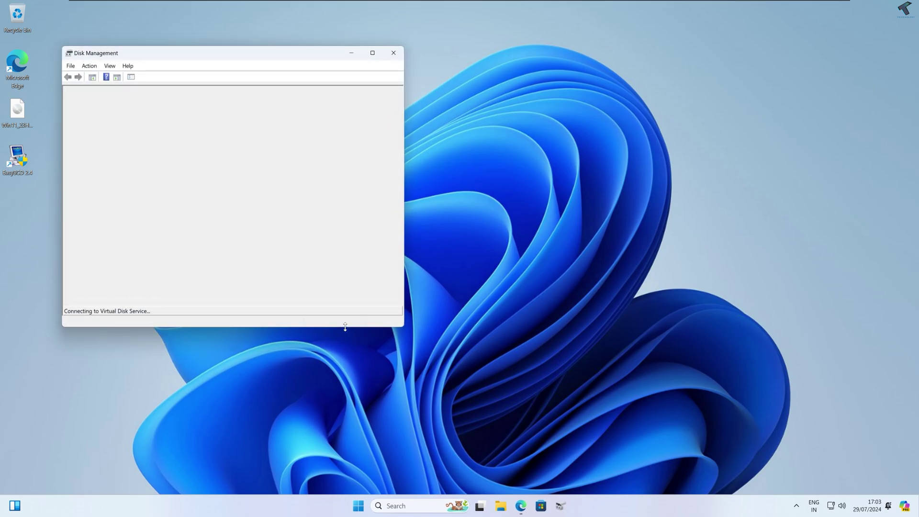
{"action": "left_click_drag", "start_coordinate": [405, 193], "coordinate": [584, 194]}
{"action": "left_click_drag", "start_coordinate": [405, 57], "coordinate": [527, 62]}
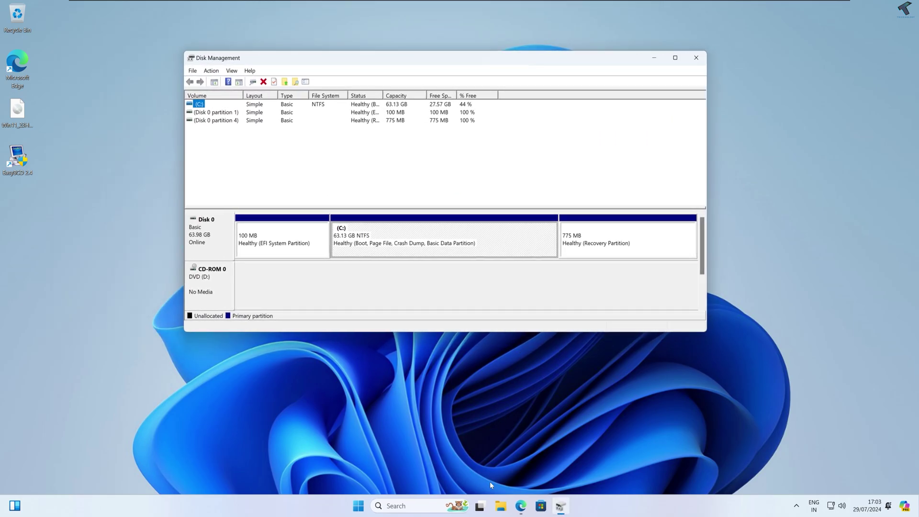
{"action": "key", "text": "super+e"}
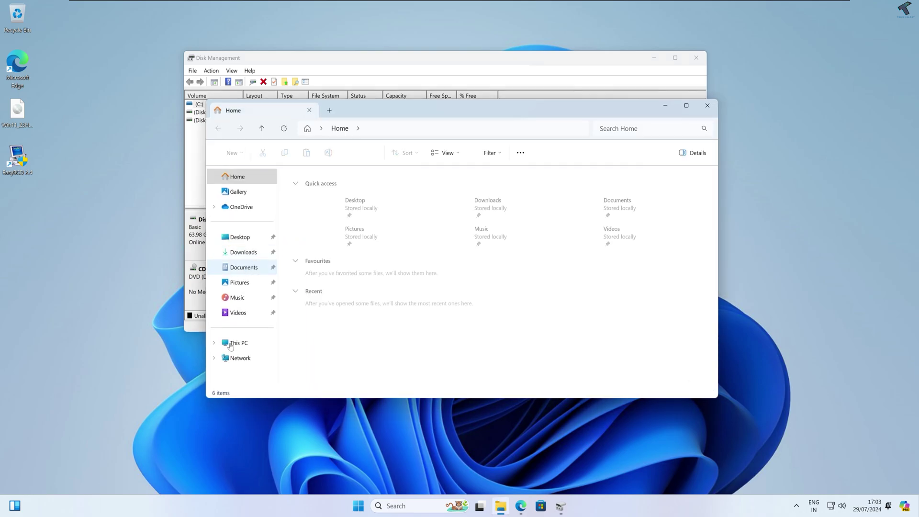
{"action": "left_click_drag", "start_coordinate": [419, 113], "coordinate": [639, 114]}
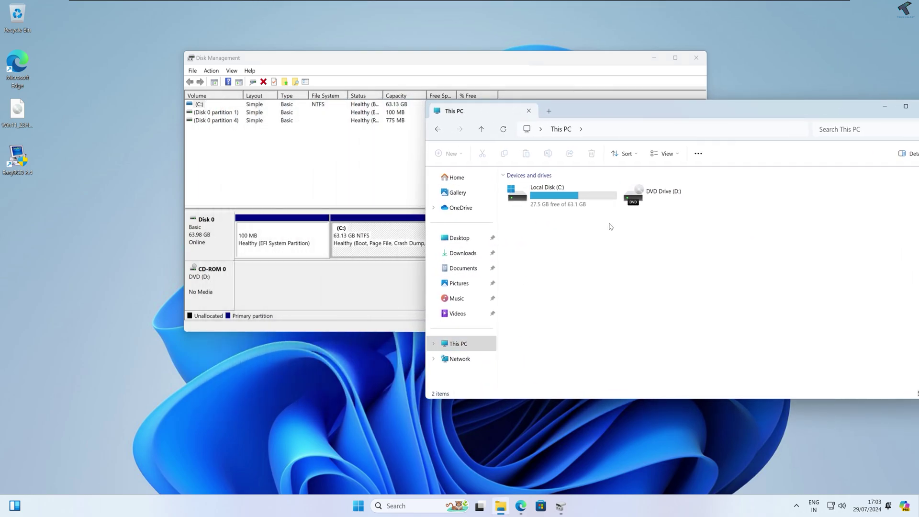
{"action": "left_click", "coordinate": [382, 243]}
- Shrink the C: partition by 15089 MB
{"action": "right_click", "coordinate": [381, 242]}
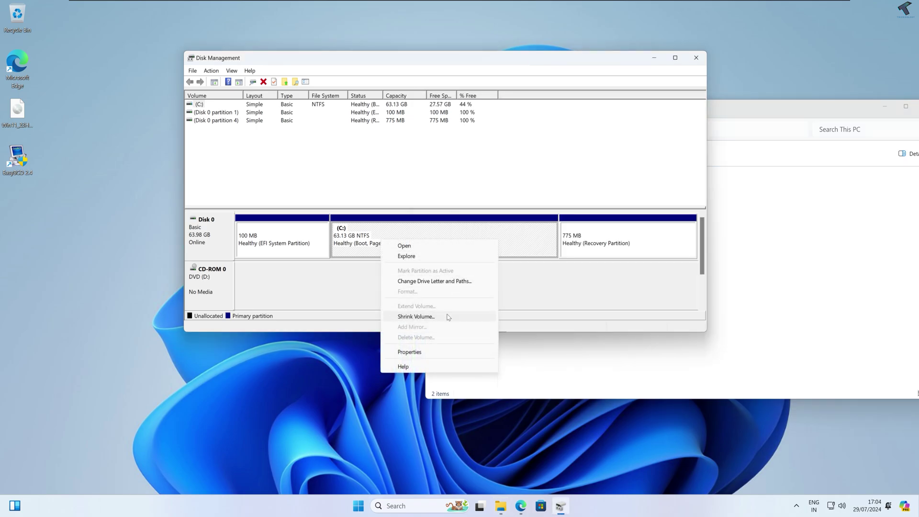
{"action": "left_click", "coordinate": [415, 317]}
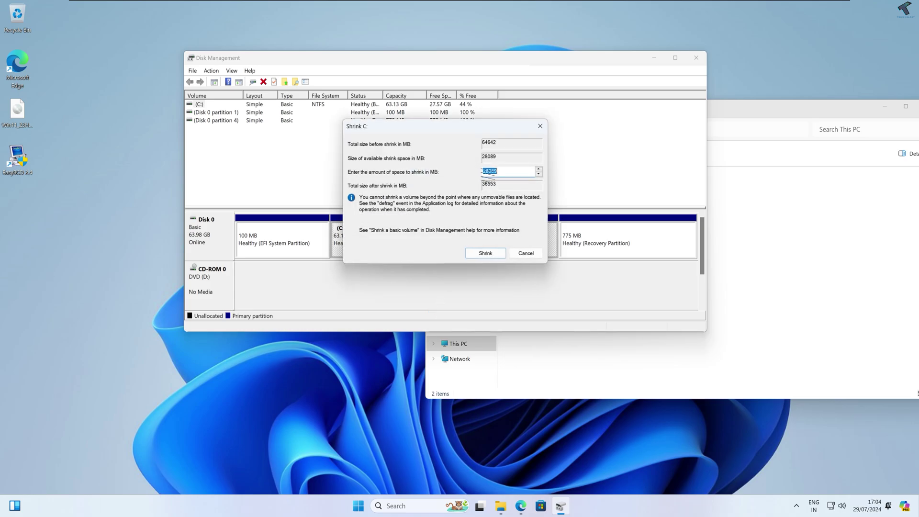
{"action": "left_click", "coordinate": [489, 171]}
{"action": "type", "text": "15"}
{"action": "left_click_drag", "start_coordinate": [500, 171], "coordinate": [474, 171]}
{"action": "left_click", "coordinate": [486, 253]}
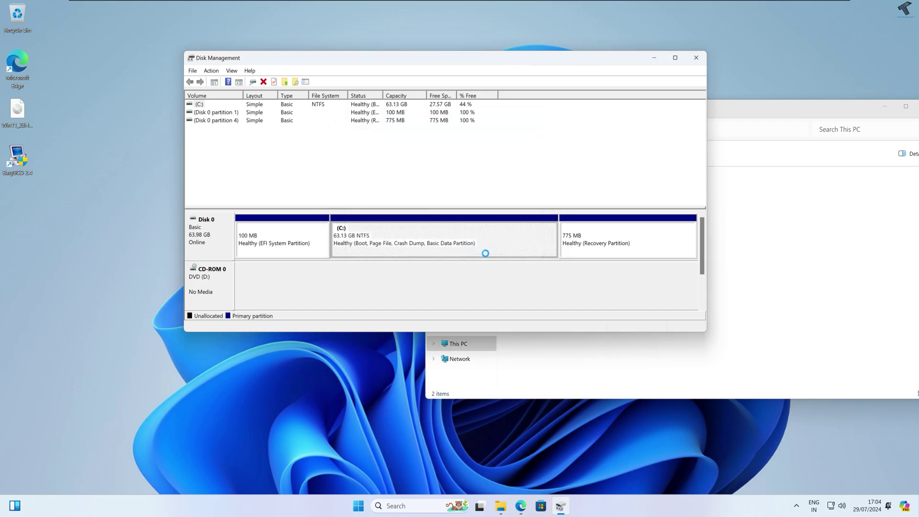
- Start a New Simple Volume on the unallocated space, keeping full size and drive letter E
{"action": "right_click", "coordinate": [479, 240]}
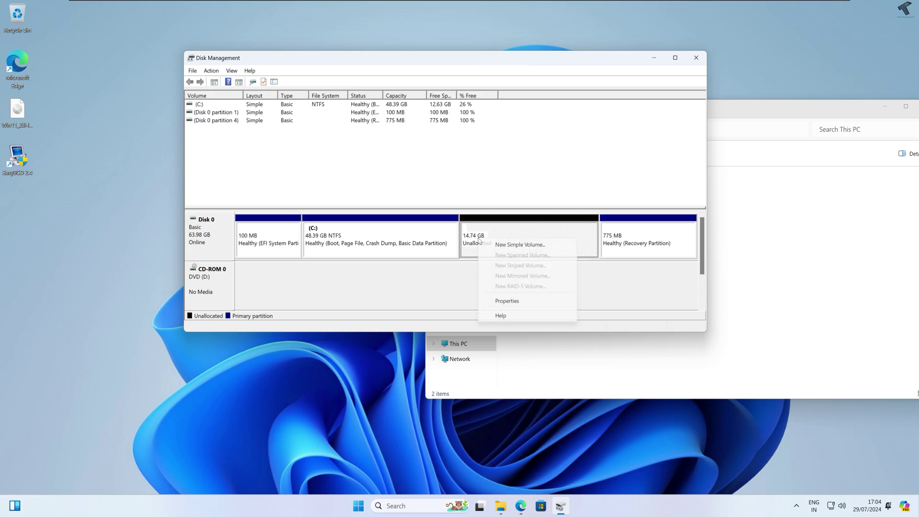
{"action": "left_click", "coordinate": [501, 245]}
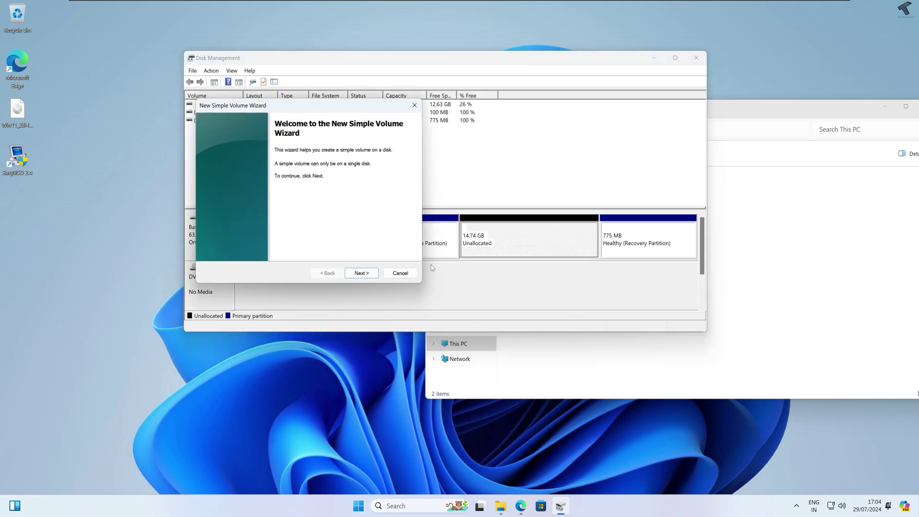
{"action": "left_click", "coordinate": [371, 277]}
{"action": "left_click", "coordinate": [371, 277]}
{"action": "left_click", "coordinate": [371, 278]}
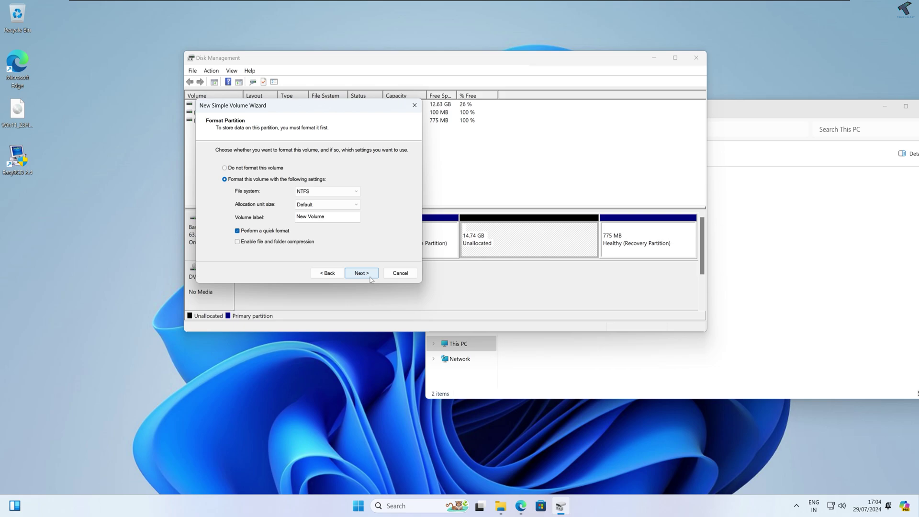
{"action": "left_click", "coordinate": [328, 276]}
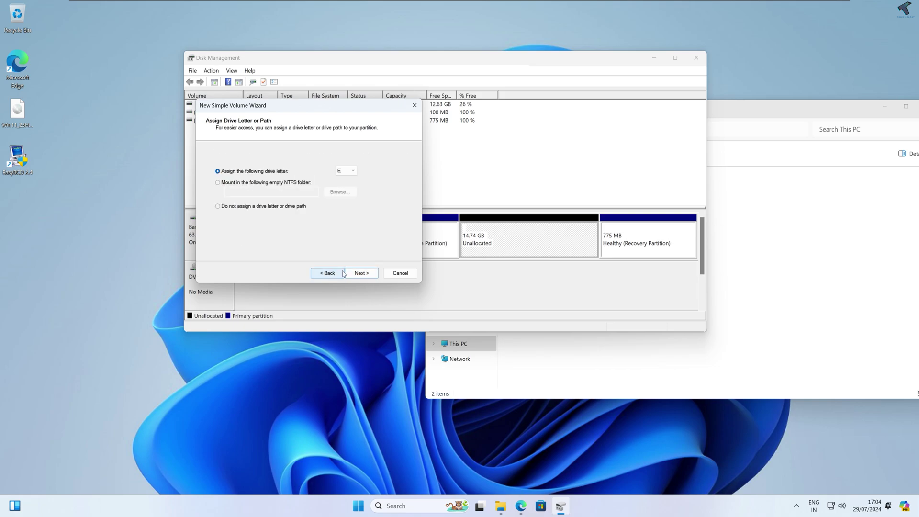
{"action": "left_click", "coordinate": [362, 273]}
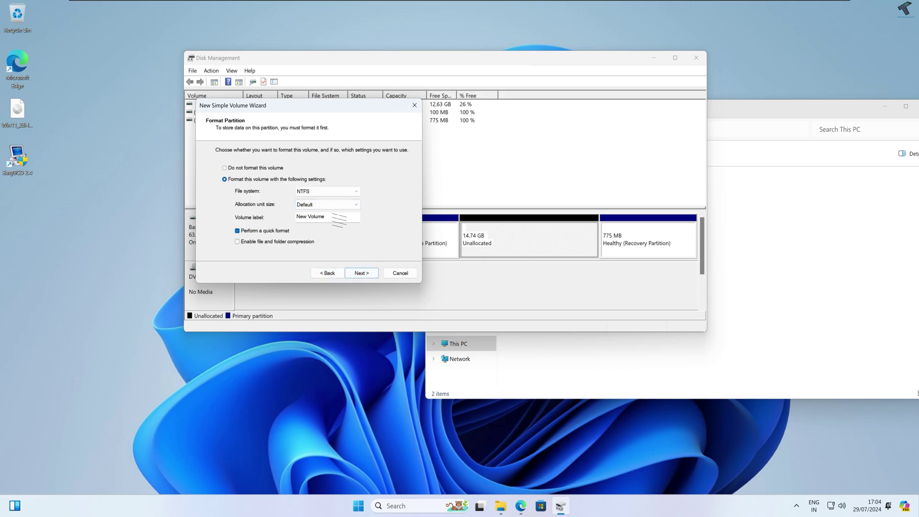
- Label the volume 'Windows 11 Installer' and finish creating it
{"action": "left_click_drag", "start_coordinate": [339, 220], "coordinate": [273, 216]}
{"action": "type", "text": "Windows 11 Installer"}
{"action": "left_click", "coordinate": [362, 273]}
{"action": "left_click", "coordinate": [364, 273]}
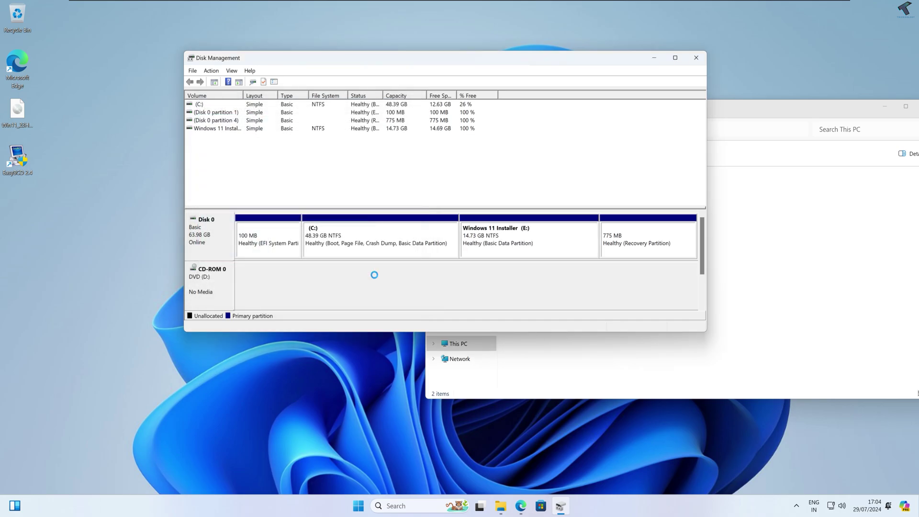
- Close Disk Management and select the Windows 11 Installer (E:) drive in This PC
{"action": "left_click", "coordinate": [729, 266]}
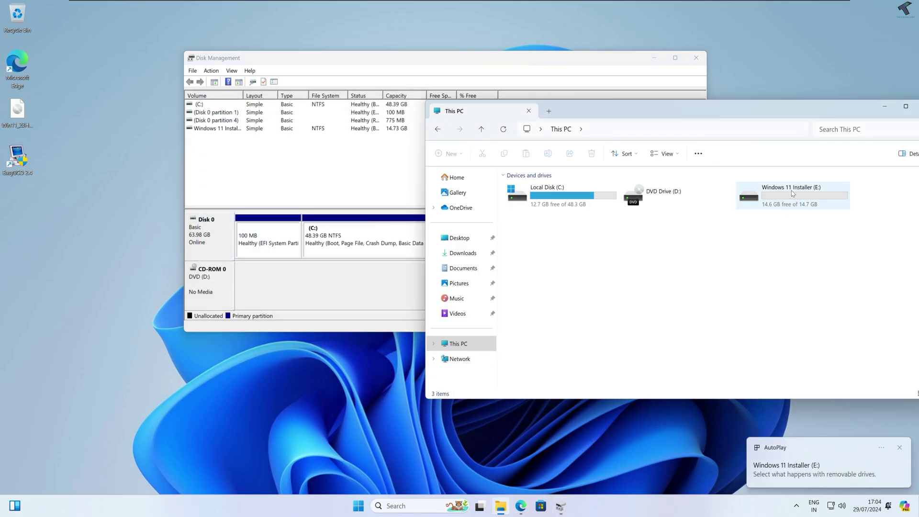
{"action": "left_click", "coordinate": [697, 58]}
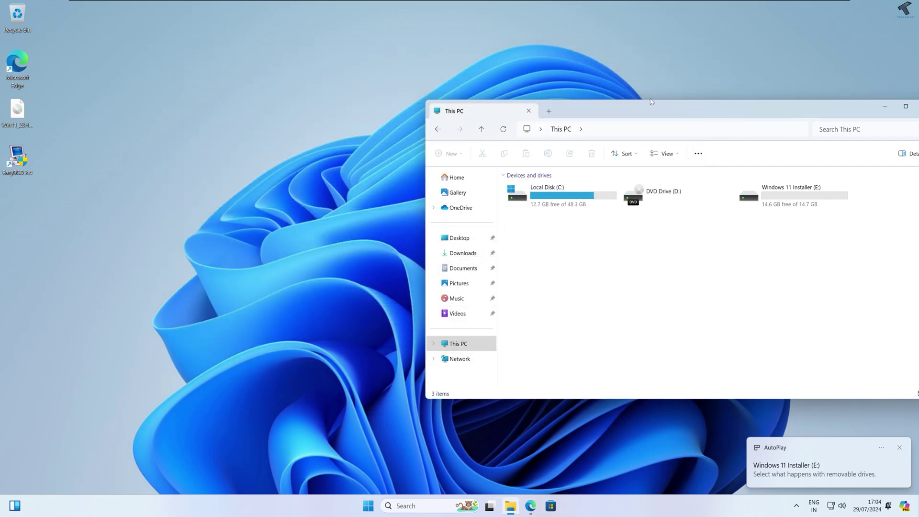
{"action": "left_click_drag", "start_coordinate": [650, 102], "coordinate": [480, 88]}
{"action": "left_click", "coordinate": [633, 196]}
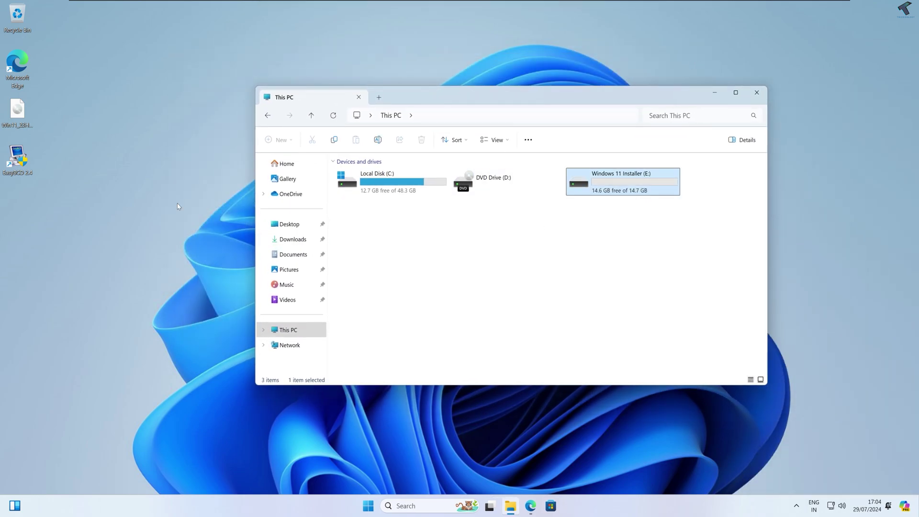
- Mount the Windows 11 ISO from the desktop with Windows Explorer
{"action": "right_click", "coordinate": [20, 124]}
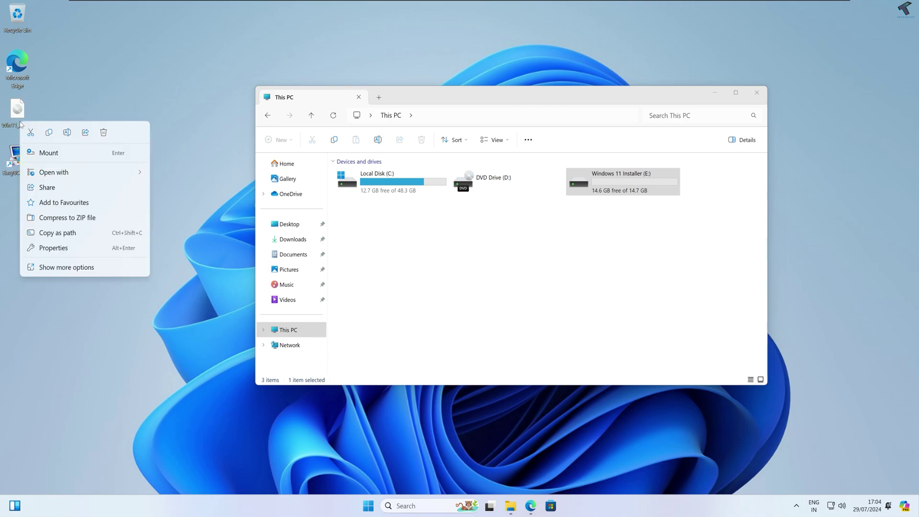
{"action": "mouse_move", "coordinate": [96, 172]}
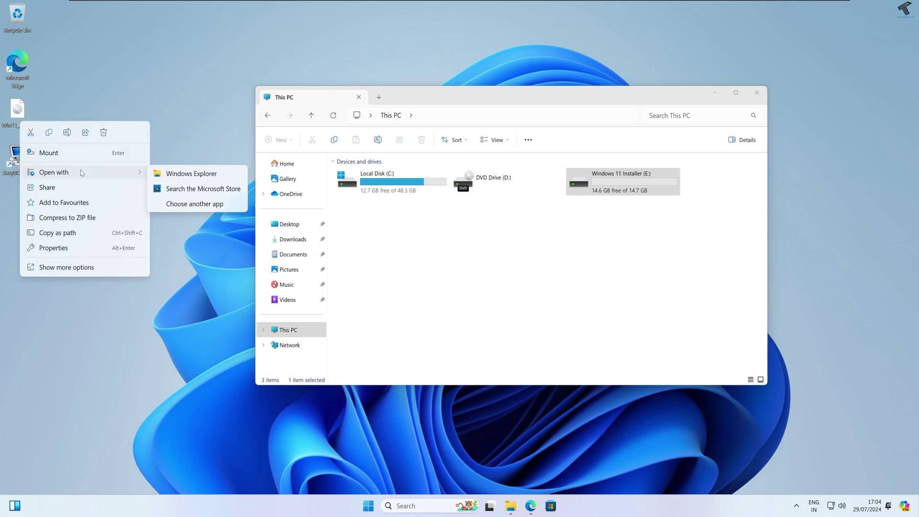
{"action": "left_click", "coordinate": [191, 174]}
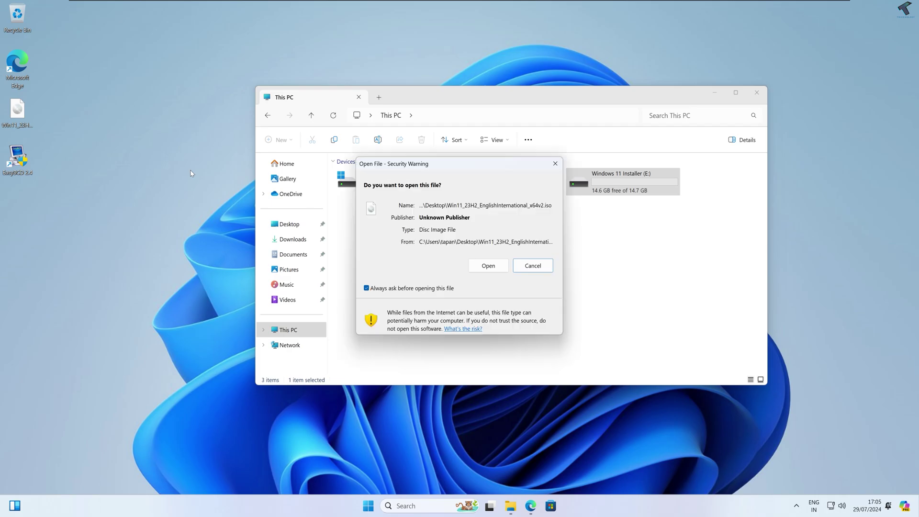
{"action": "left_click", "coordinate": [479, 266]}
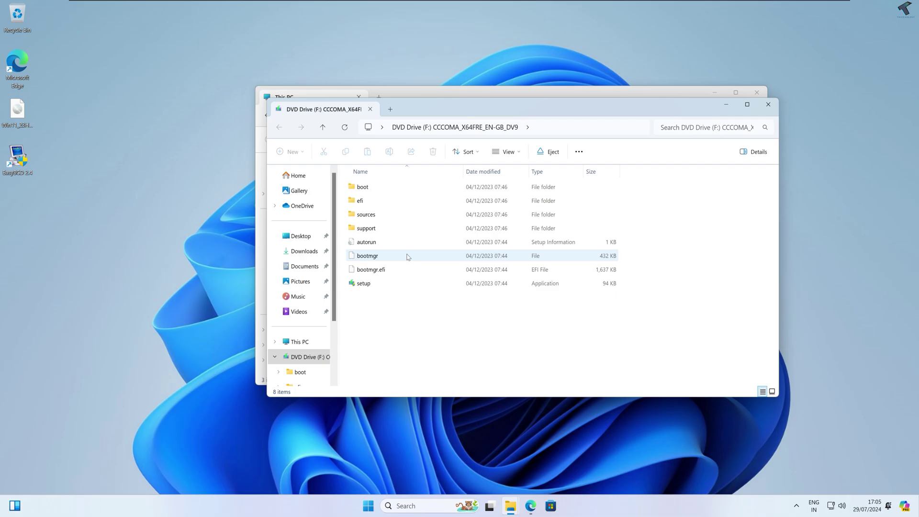
- Refresh This PC to show DVD Drive (F:) and select all 8 disc items
{"action": "left_click_drag", "start_coordinate": [481, 109], "coordinate": [340, 188]}
{"action": "left_click", "coordinate": [497, 110]}
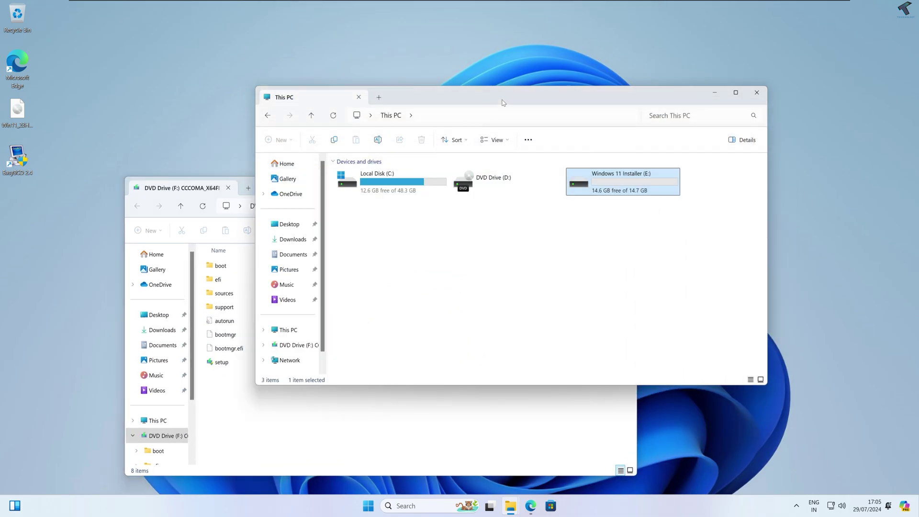
{"action": "left_click", "coordinate": [333, 115]}
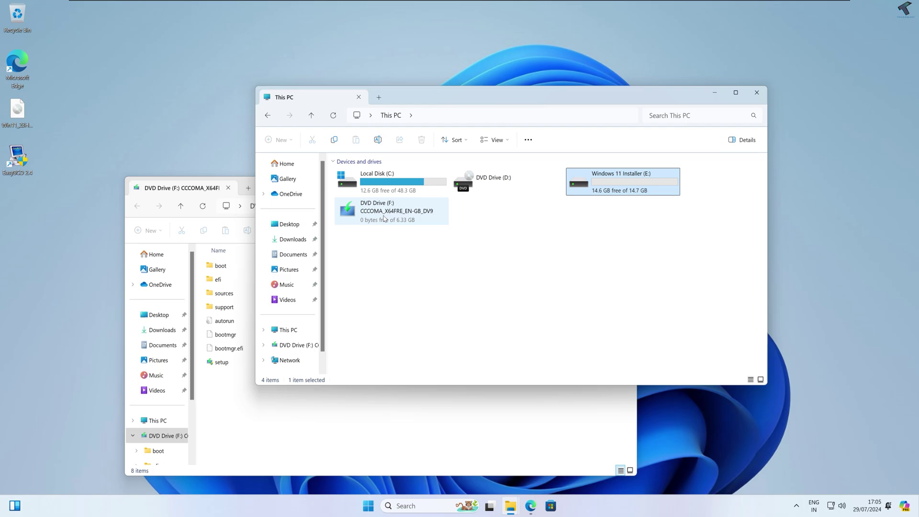
{"action": "left_click", "coordinate": [205, 189]}
{"action": "left_click_drag", "start_coordinate": [268, 398], "coordinate": [208, 267]}
- Copy all eight disc files from DVD Drive (F:) and paste them into Windows 11 Installer (E:)
{"action": "right_click", "coordinate": [220, 273]}
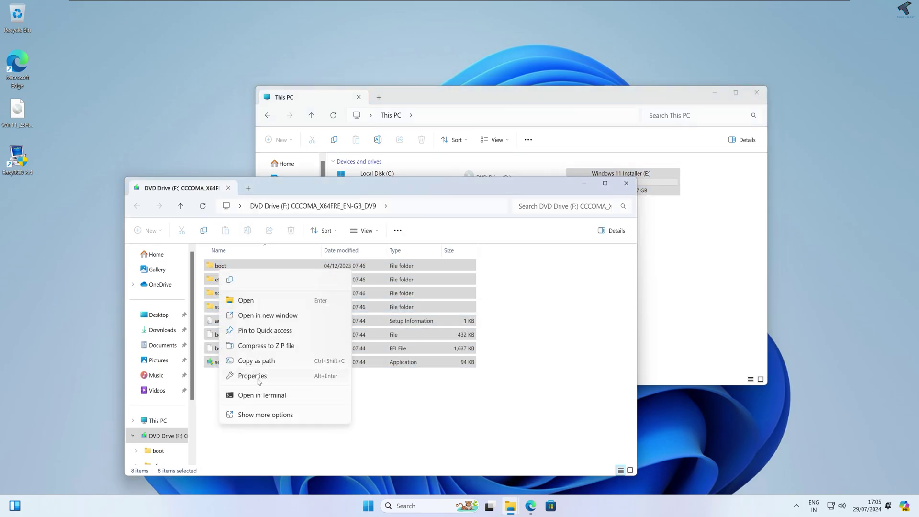
{"action": "left_click", "coordinate": [230, 279]}
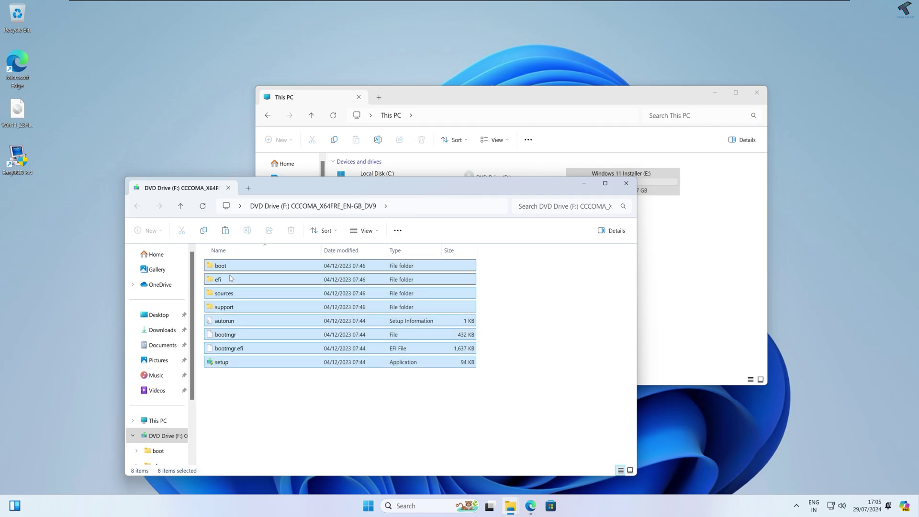
{"action": "left_click", "coordinate": [626, 182]}
{"action": "double_click", "coordinate": [618, 189]}
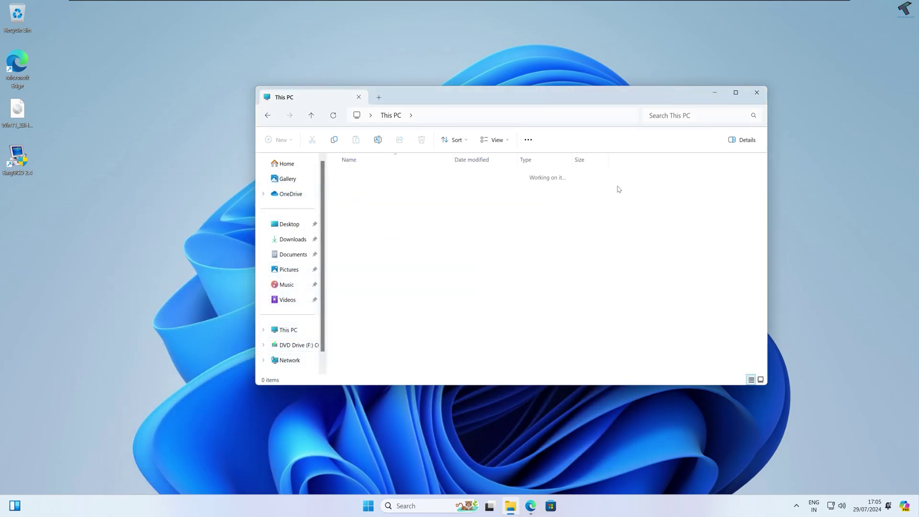
{"action": "right_click", "coordinate": [419, 216]}
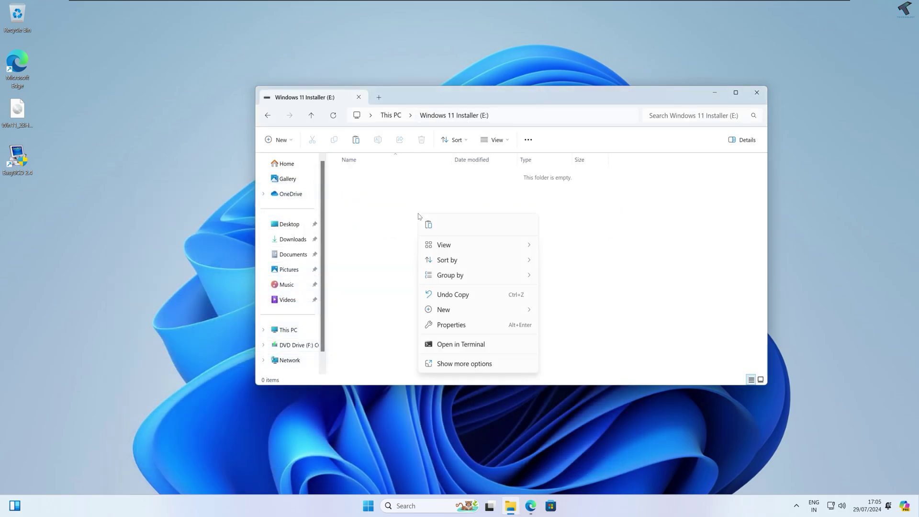
{"action": "left_click", "coordinate": [429, 227]}
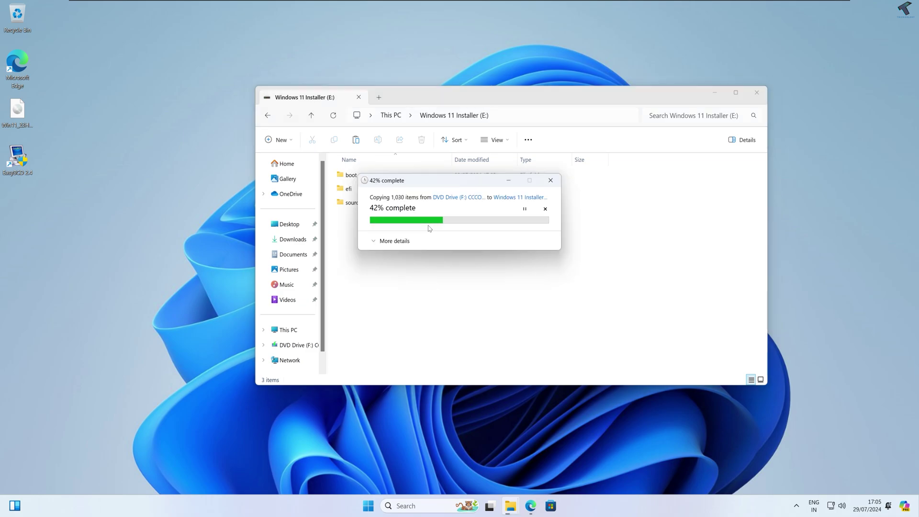
{"action": "double_click", "coordinate": [13, 165]}
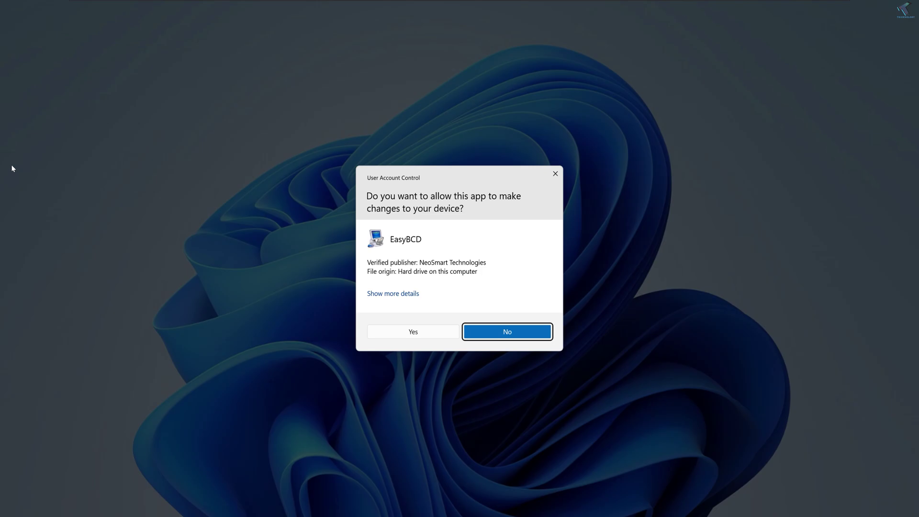
- Launch EasyBCD with English, dismiss the licence and EFI notices, and go to Add New Entry
{"action": "left_click", "coordinate": [413, 336]}
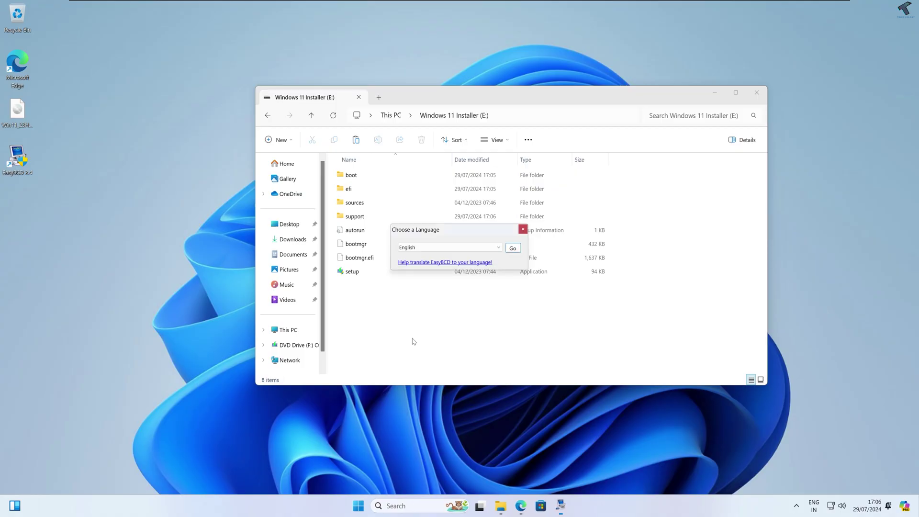
{"action": "left_click", "coordinate": [513, 249]}
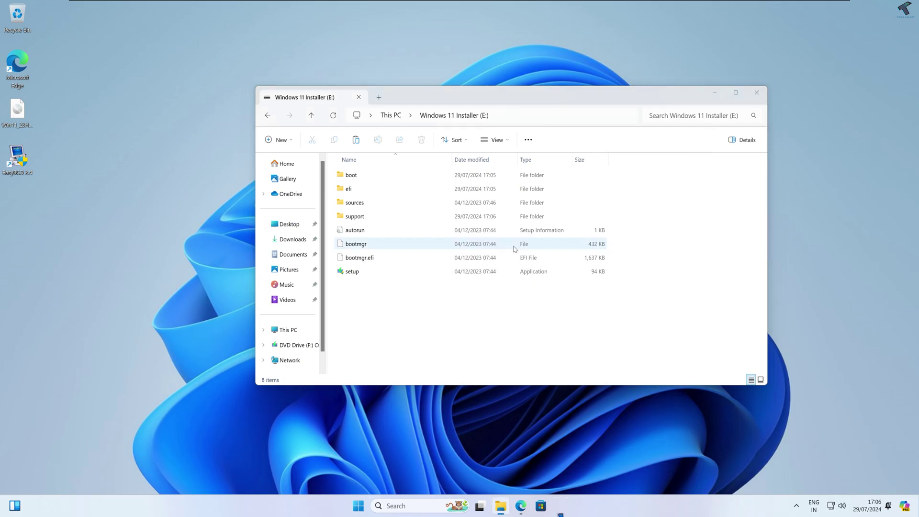
{"action": "left_click", "coordinate": [494, 295]}
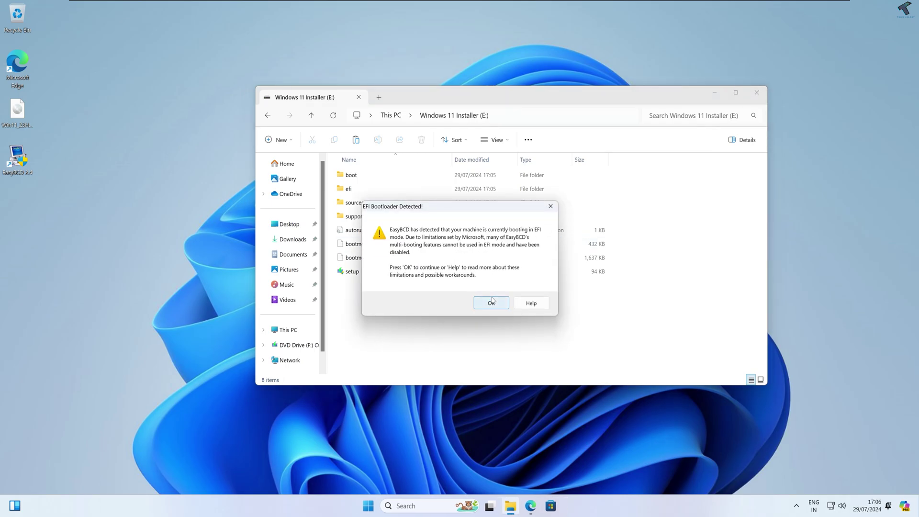
{"action": "left_click", "coordinate": [491, 303]}
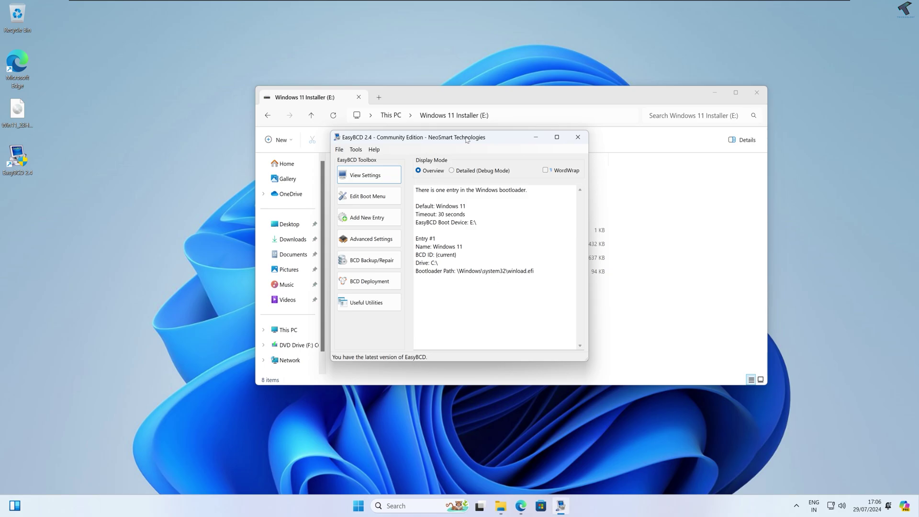
{"action": "left_click_drag", "start_coordinate": [466, 139], "coordinate": [255, 142]}
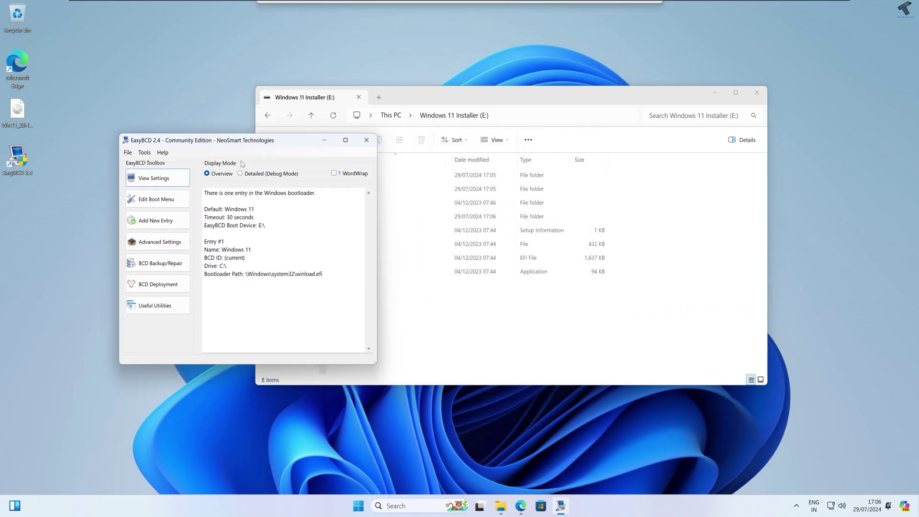
{"action": "left_click", "coordinate": [142, 226]}
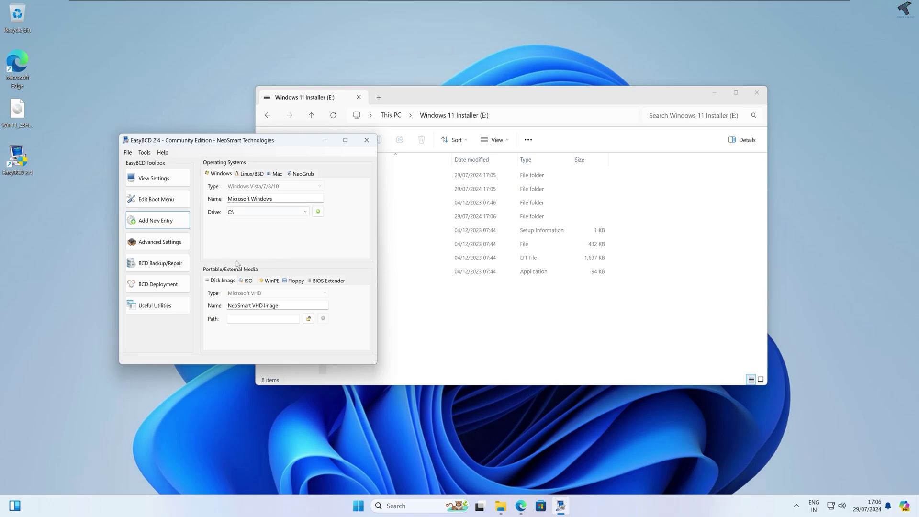
- Create a WinPE portable entry named 'Windows 11 Installer'
{"action": "left_click", "coordinate": [221, 174]}
{"action": "left_click", "coordinate": [269, 282]}
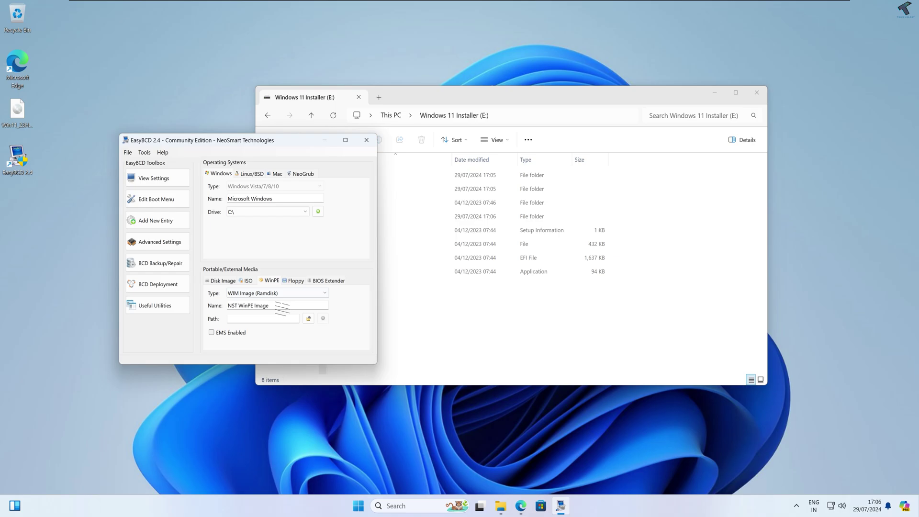
{"action": "left_click_drag", "start_coordinate": [282, 307], "coordinate": [219, 307]}
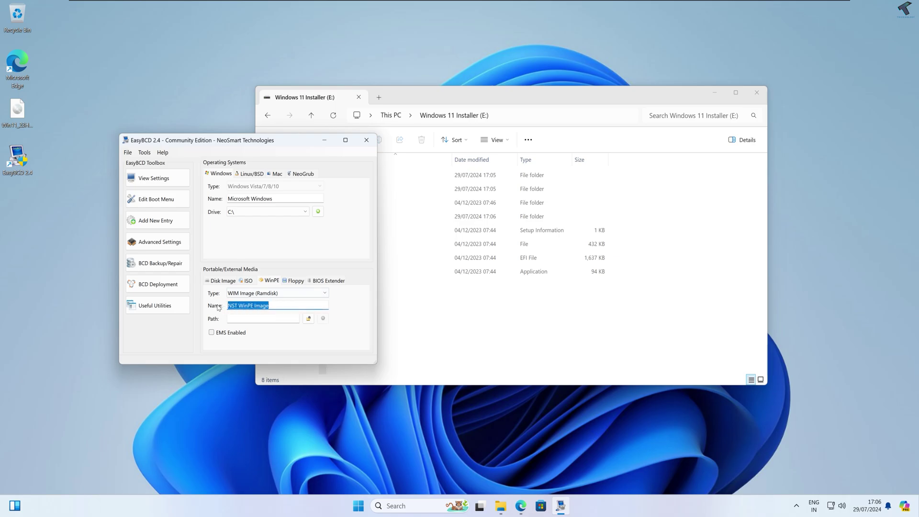
{"action": "type", "text": "Windows 11 Installer"}
- Set the entry's image path to E:\sources\boot.wim
{"action": "left_click", "coordinate": [309, 320]}
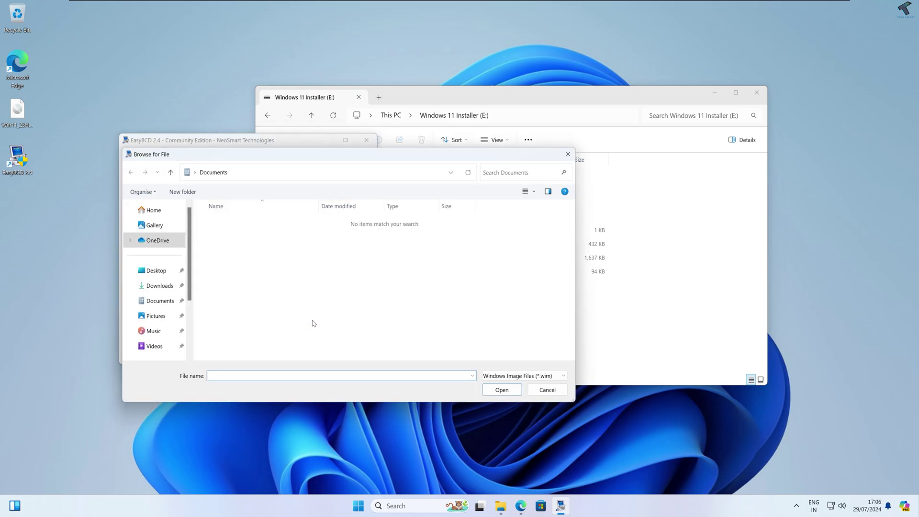
{"action": "scroll", "coordinate": [163, 302], "scroll_direction": "down", "scroll_amount": 2}
{"action": "left_click", "coordinate": [155, 297]}
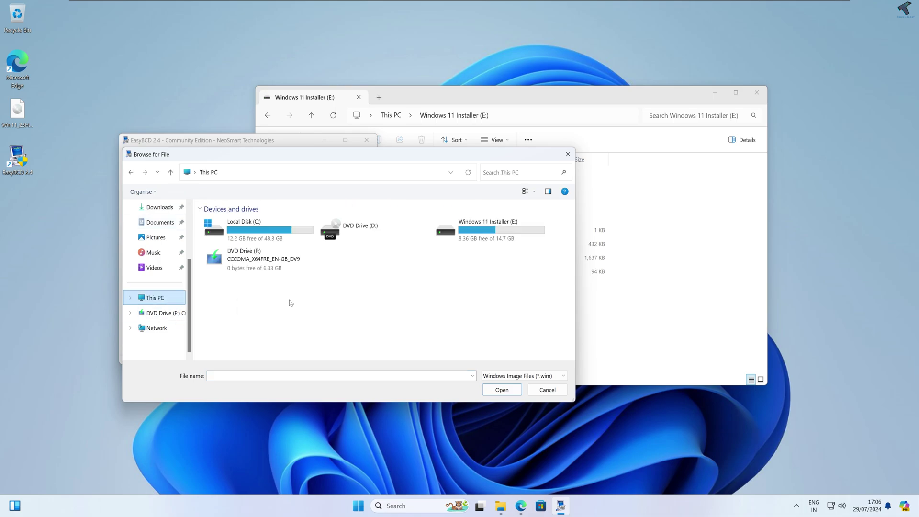
{"action": "left_click", "coordinate": [493, 243]}
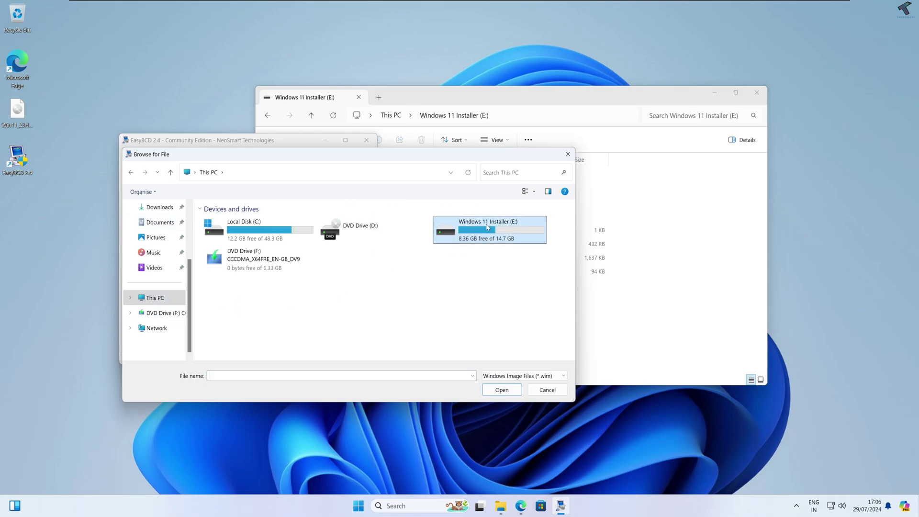
{"action": "double_click", "coordinate": [488, 226]}
{"action": "double_click", "coordinate": [233, 254]}
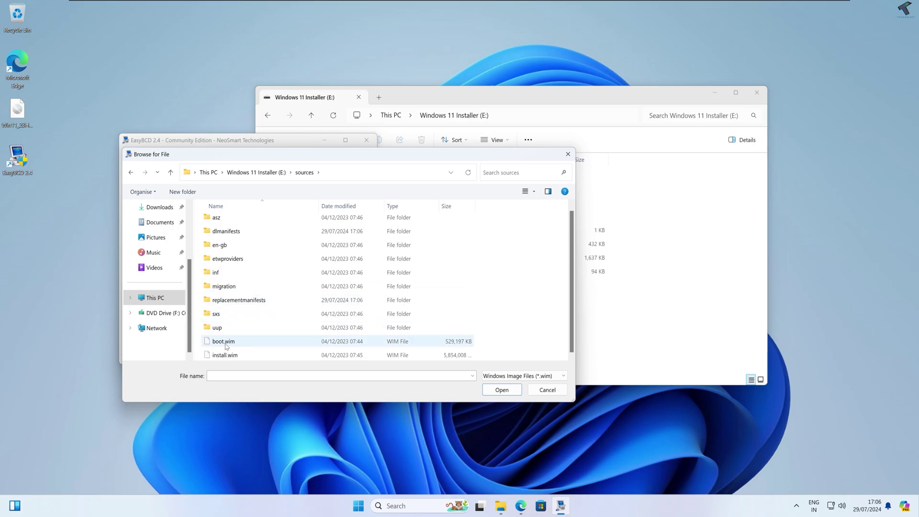
{"action": "double_click", "coordinate": [226, 345]}
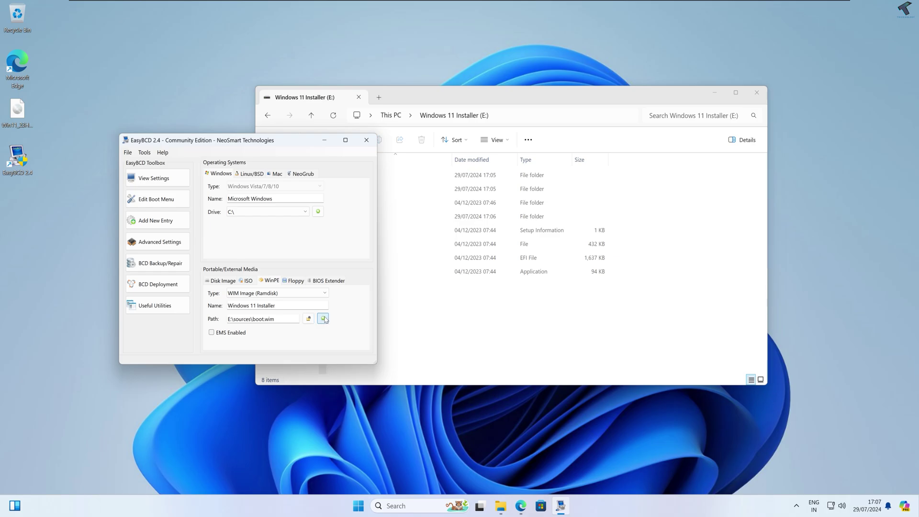
- Add the Windows 11 Installer entry, close EasyBCD and decline the Easy Recovery Essentials offer
{"action": "left_click", "coordinate": [324, 319]}
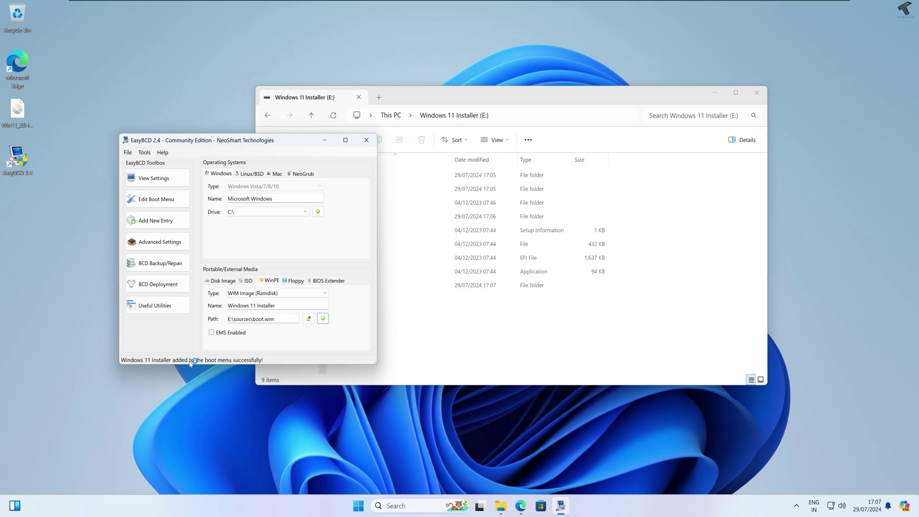
{"action": "left_click", "coordinate": [372, 142]}
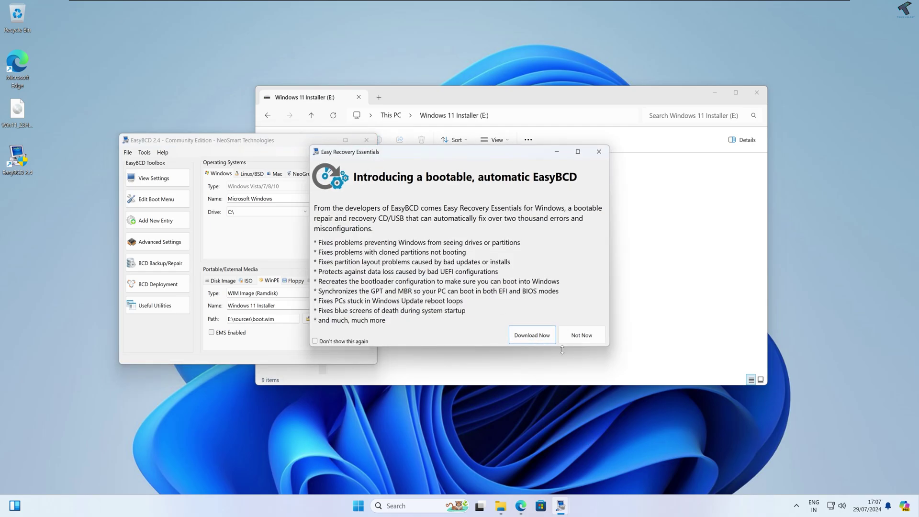
{"action": "left_click", "coordinate": [581, 334]}
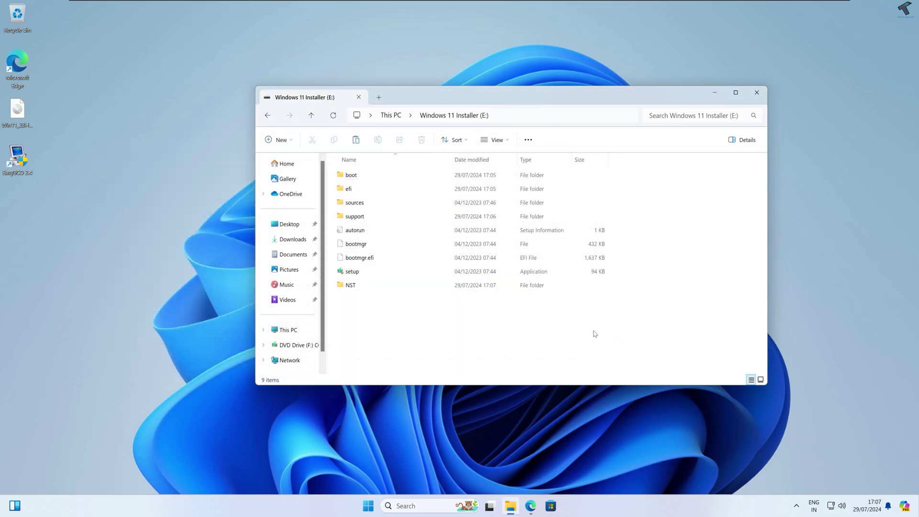
- Close File Explorer and restart the PC from the Start menu power options
{"action": "left_click", "coordinate": [757, 94]}
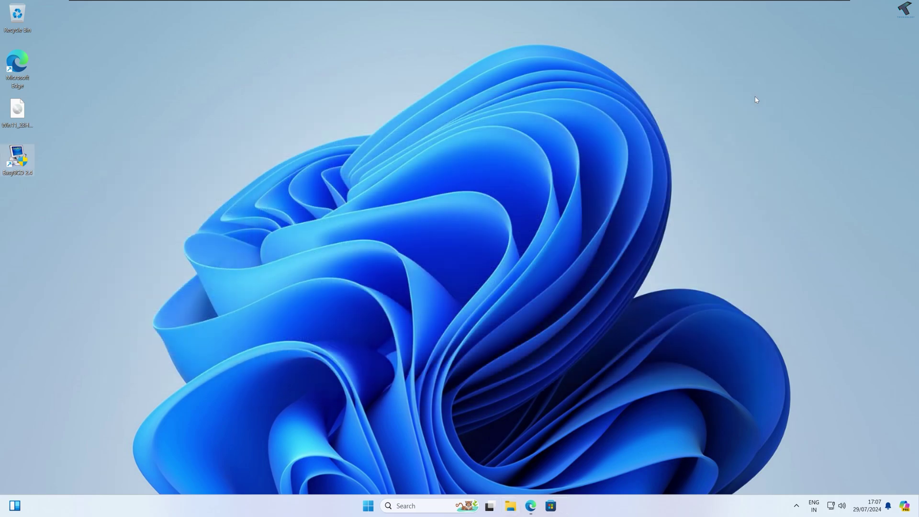
{"action": "left_click", "coordinate": [369, 506]}
{"action": "left_click", "coordinate": [573, 473]}
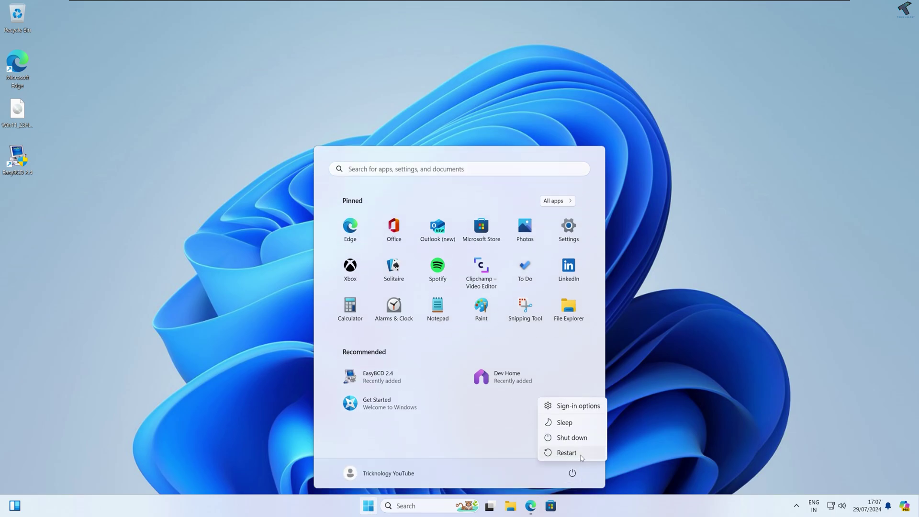
{"action": "left_click", "coordinate": [567, 453]}
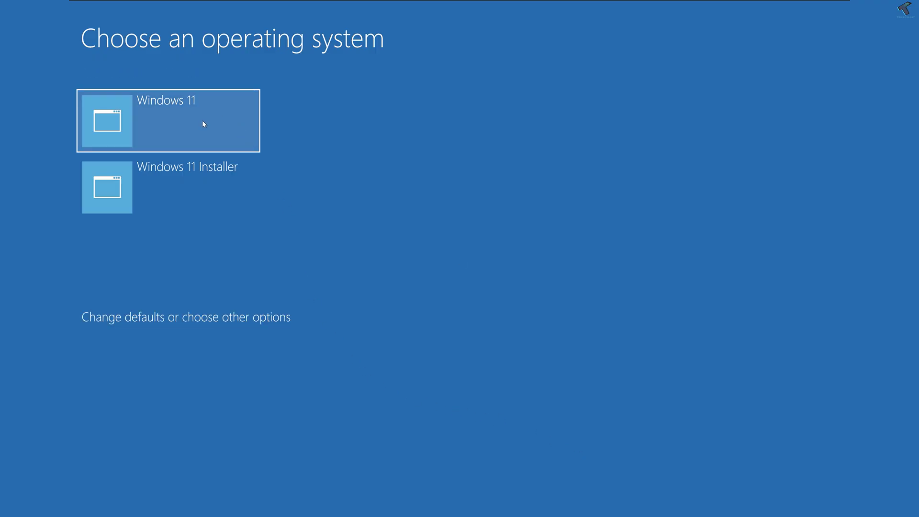
- Boot the Installer entry, choose English (United States) time format and US keyboard, and install without a product key
{"action": "left_click", "coordinate": [174, 177]}
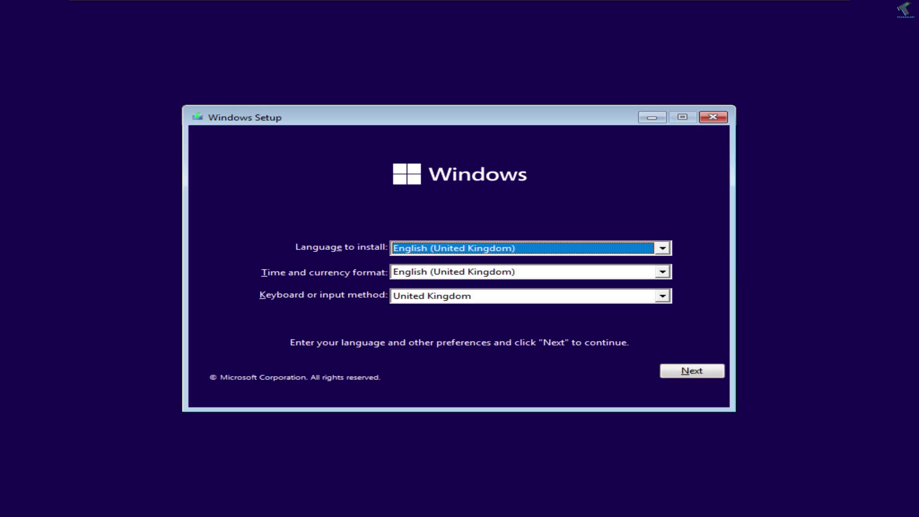
{"action": "left_click", "coordinate": [407, 273]}
{"action": "left_click", "coordinate": [409, 294]}
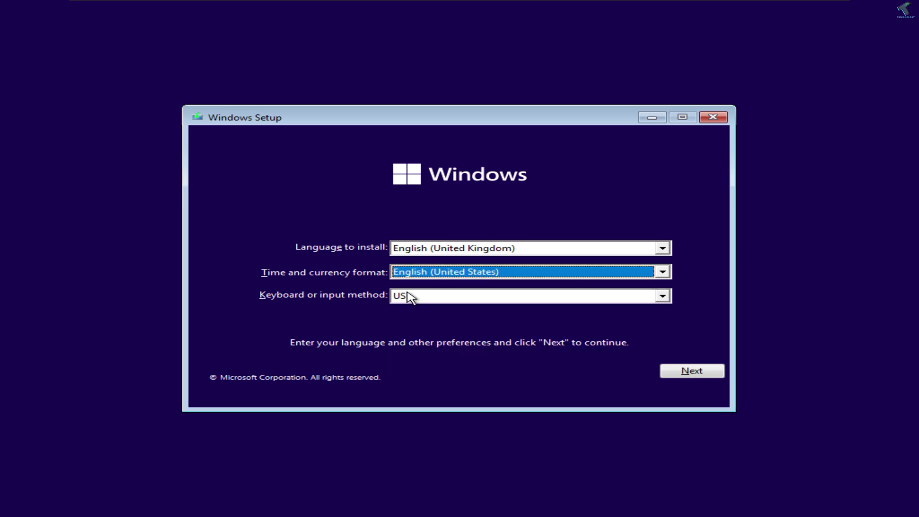
{"action": "left_click", "coordinate": [409, 297]}
{"action": "left_click", "coordinate": [410, 297]}
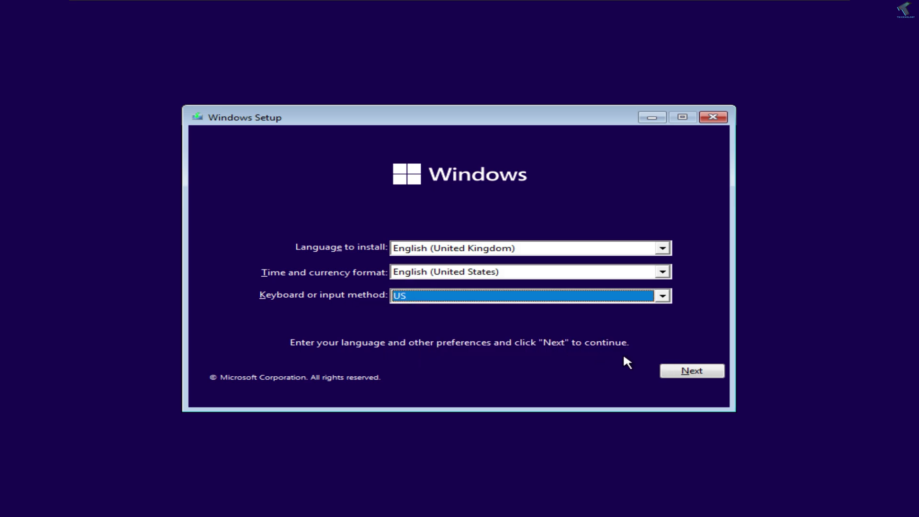
{"action": "left_click", "coordinate": [674, 371]}
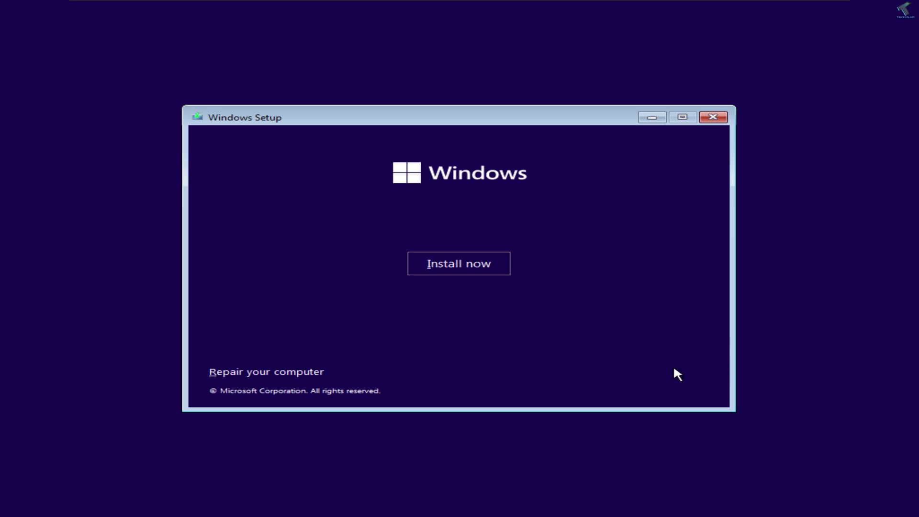
{"action": "left_click", "coordinate": [470, 272]}
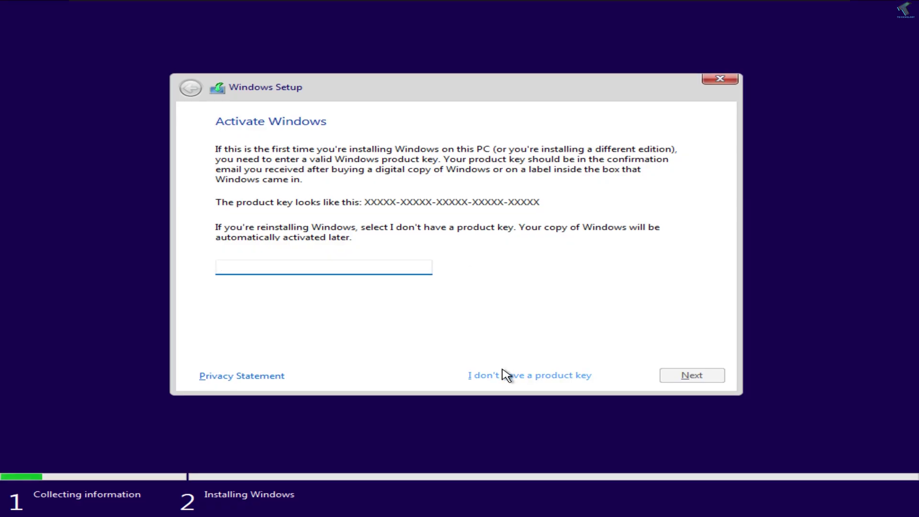
{"action": "left_click", "coordinate": [502, 374]}
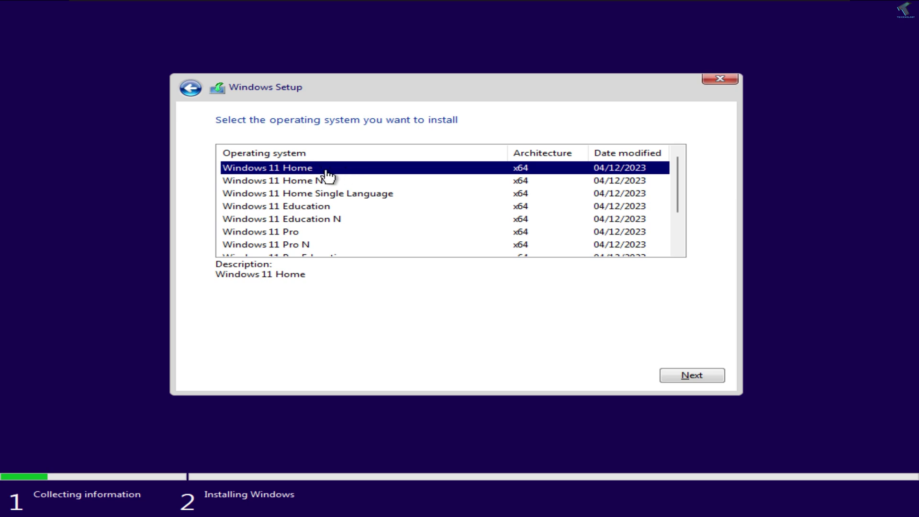
- Pick Windows 11 Home, accept the licence terms, and choose the custom Windows-only install
{"action": "left_click", "coordinate": [684, 376]}
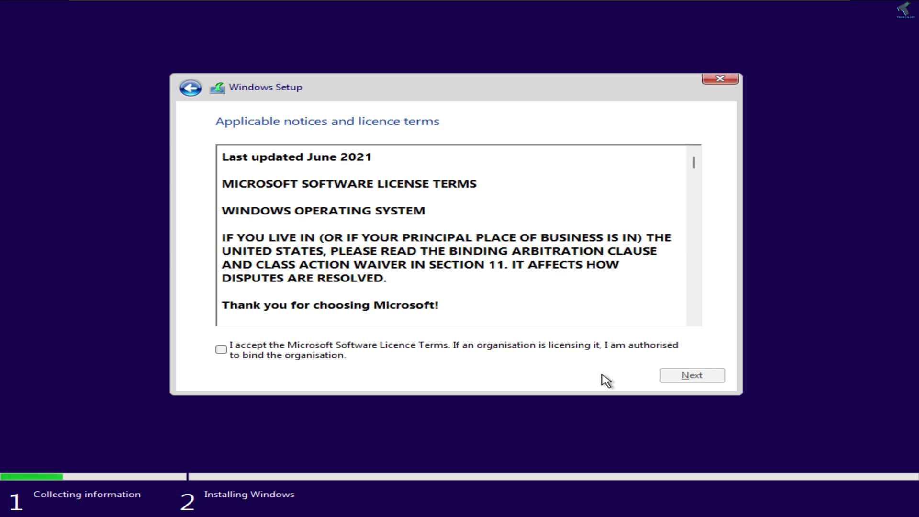
{"action": "left_click", "coordinate": [266, 357]}
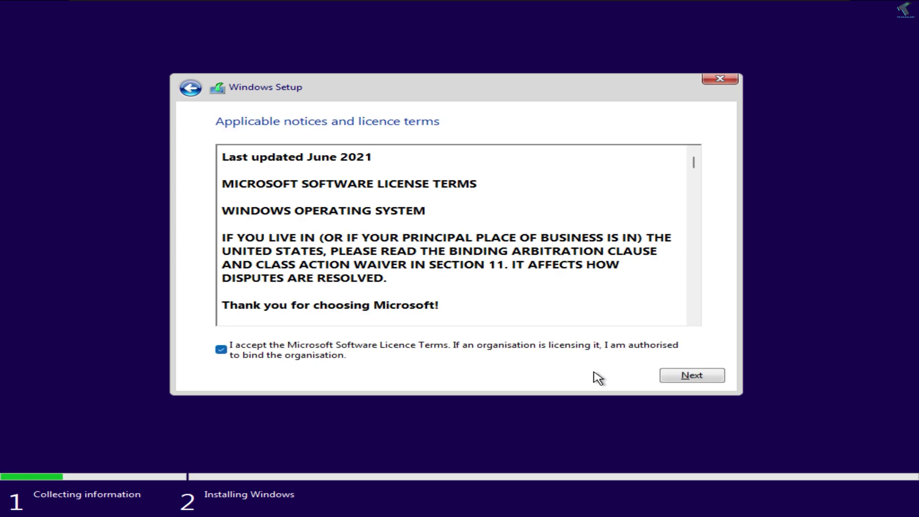
{"action": "left_click", "coordinate": [663, 375]}
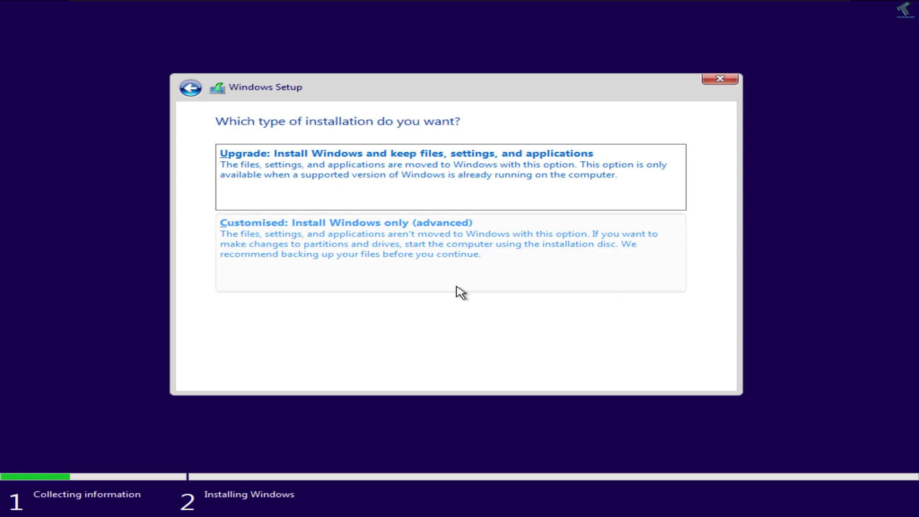
{"action": "left_click", "coordinate": [406, 258]}
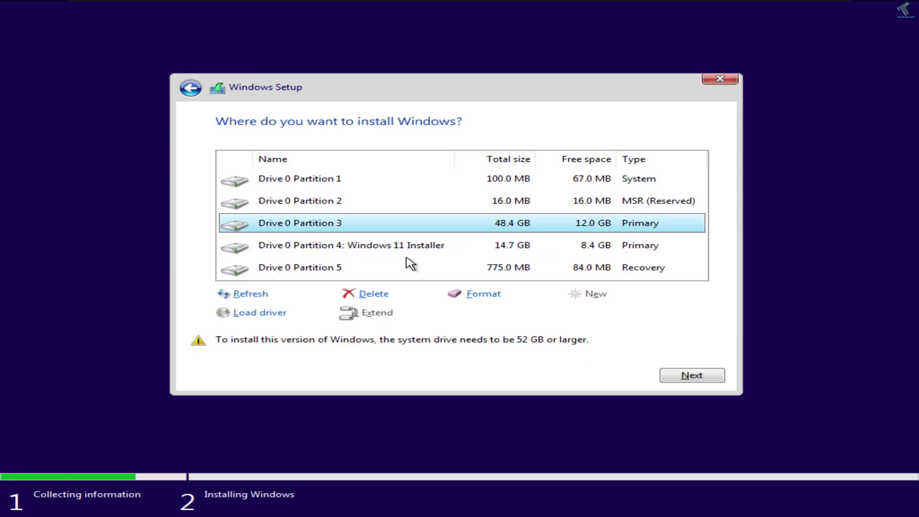
- Delete the 775.0 MB Recovery partition while keeping the Windows 11 Installer partition
{"action": "left_click", "coordinate": [460, 251]}
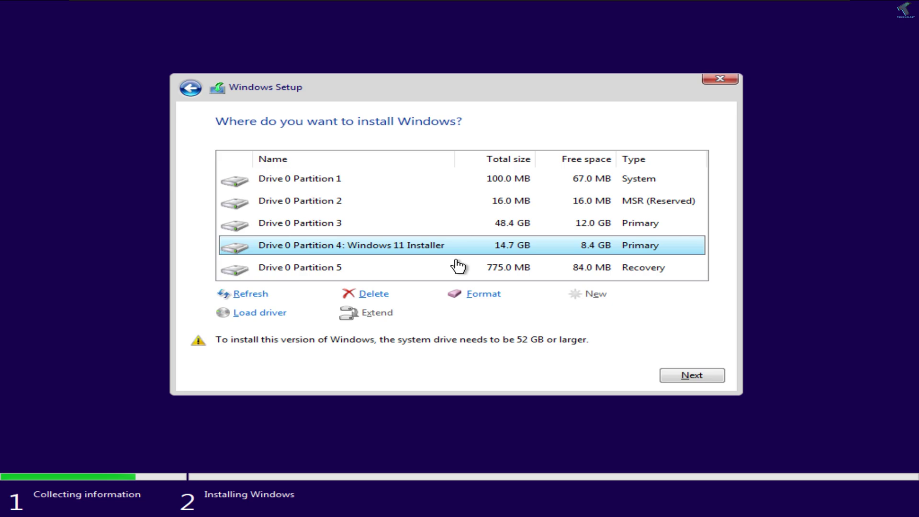
{"action": "left_click", "coordinate": [460, 264]}
{"action": "left_click", "coordinate": [456, 228]}
{"action": "left_click", "coordinate": [453, 246]}
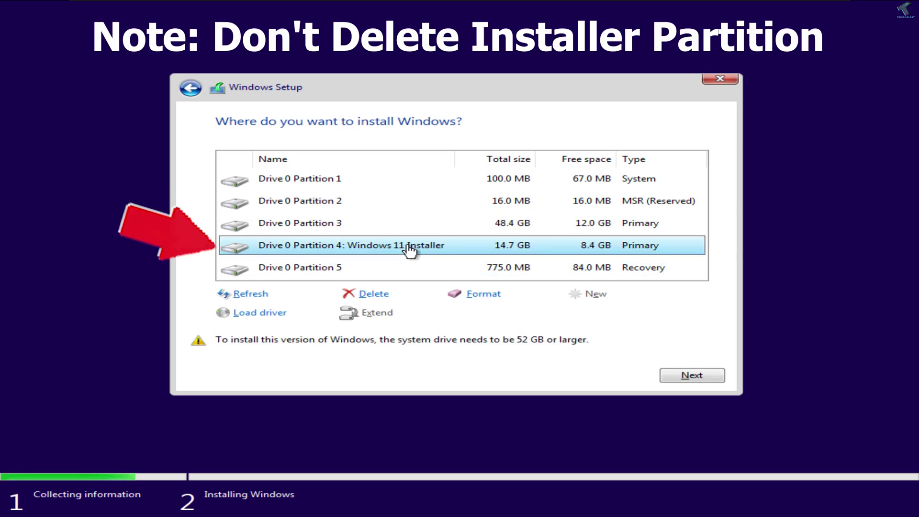
{"action": "left_click", "coordinate": [367, 272]}
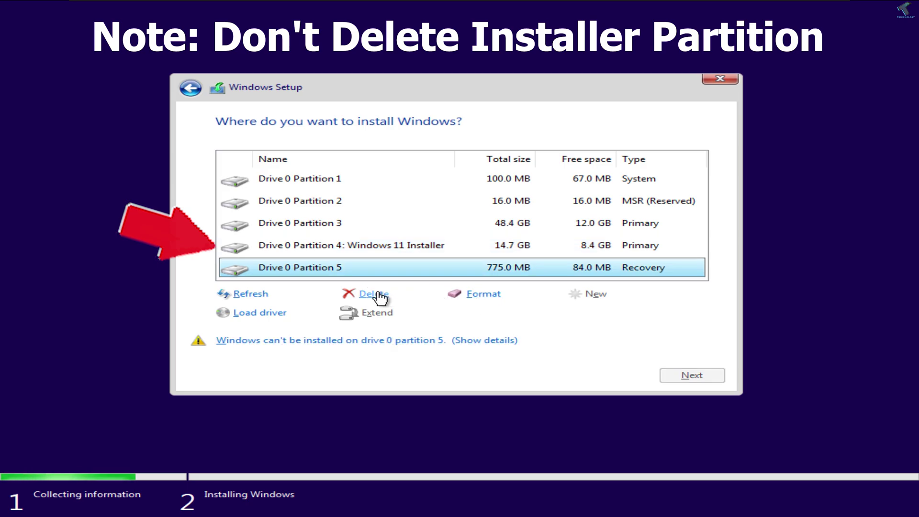
{"action": "left_click", "coordinate": [380, 297]}
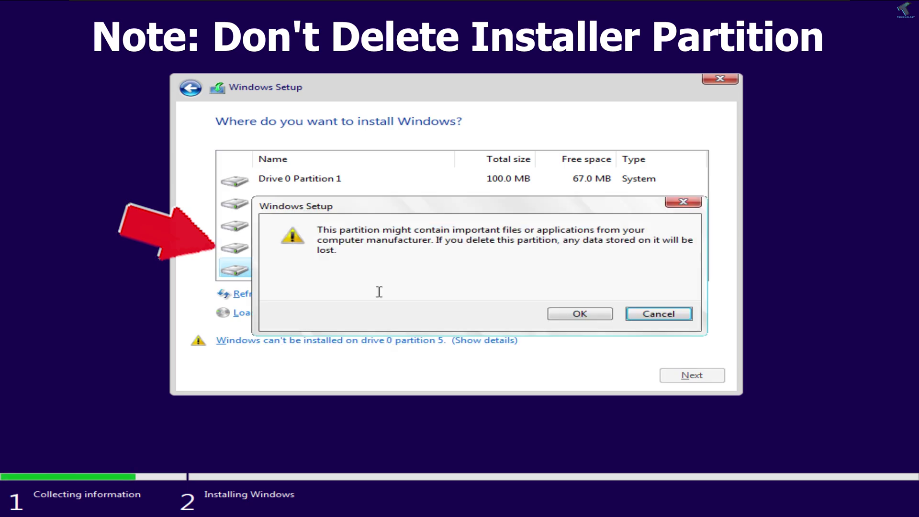
{"action": "left_click", "coordinate": [549, 312]}
- Delete the 100.0 MB System partition and the MSR (Reserved) partition
{"action": "left_click", "coordinate": [397, 181]}
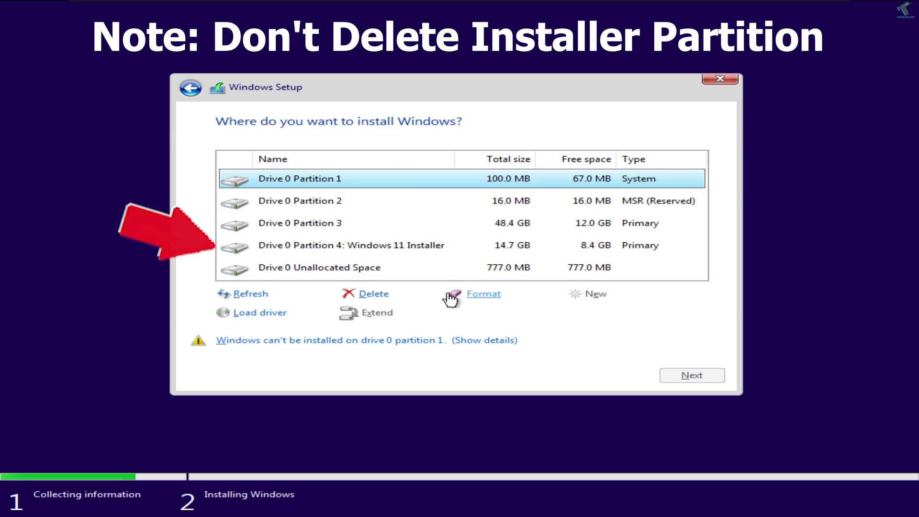
{"action": "left_click", "coordinate": [380, 297]}
{"action": "left_click", "coordinate": [551, 314]}
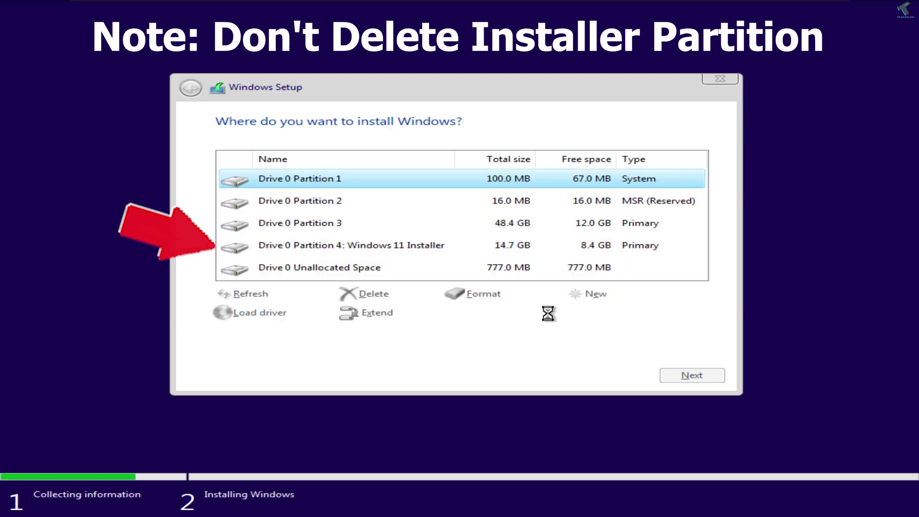
{"action": "left_click", "coordinate": [421, 204]}
{"action": "left_click", "coordinate": [381, 297]}
{"action": "left_click", "coordinate": [559, 316]}
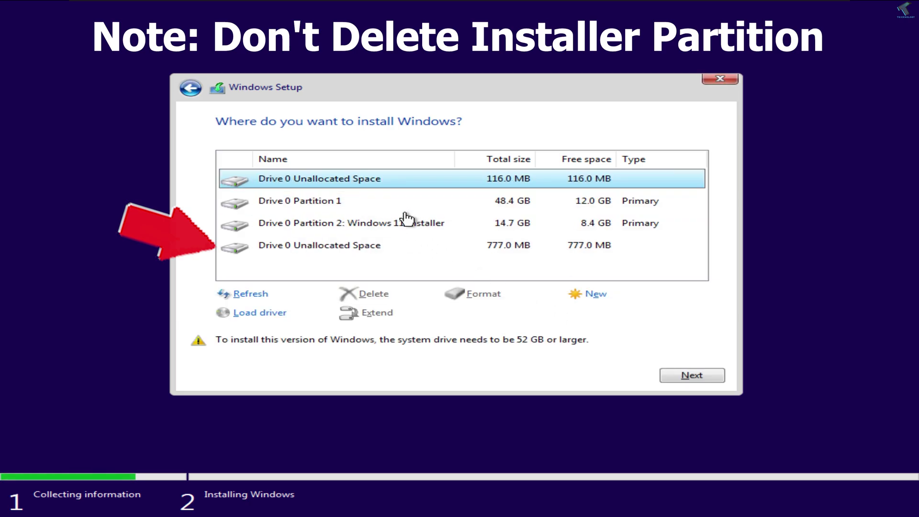
- Delete the 48.4 GB primary partition, leaving only the Windows 11 Installer partition
{"action": "left_click", "coordinate": [409, 206]}
{"action": "left_click", "coordinate": [382, 297]}
{"action": "left_click", "coordinate": [556, 314]}
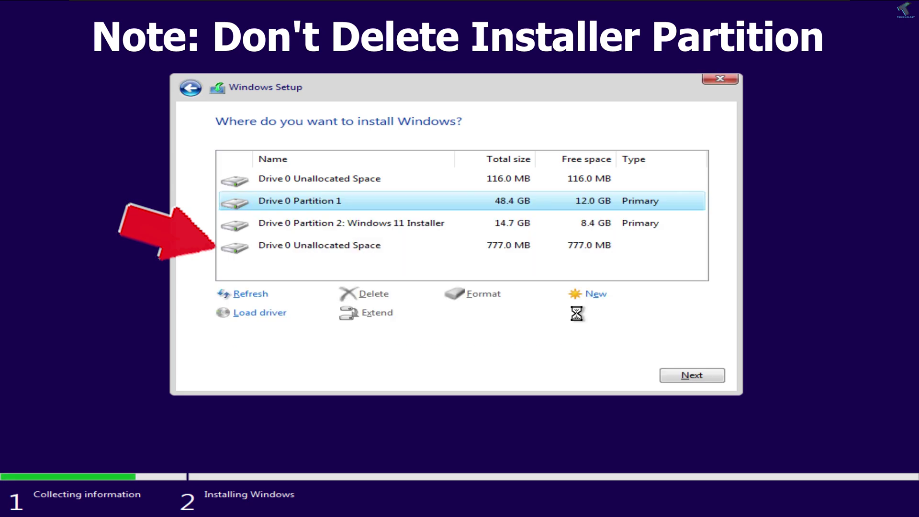
{"action": "left_click", "coordinate": [411, 205]}
- Create a 49669 MB partition in the 48.5 GB unallocated space and install Windows onto it
{"action": "left_click", "coordinate": [408, 228]}
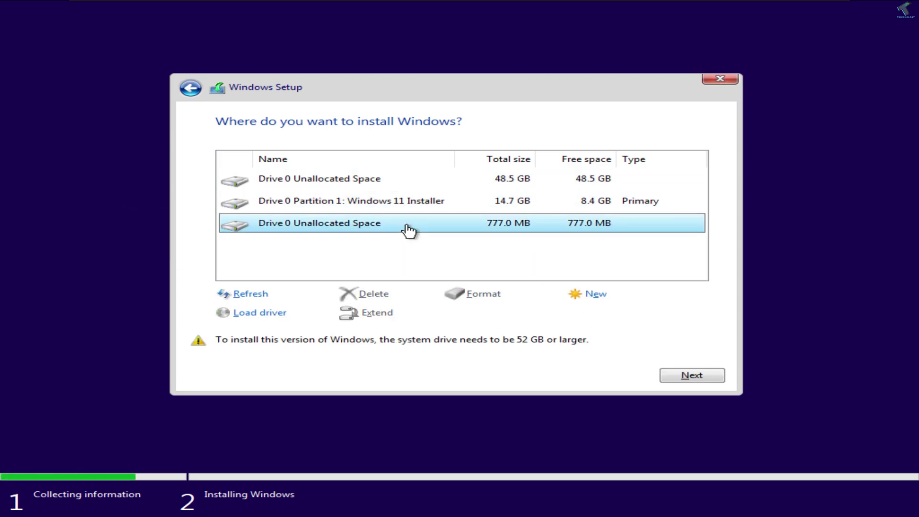
{"action": "left_click", "coordinate": [463, 181]}
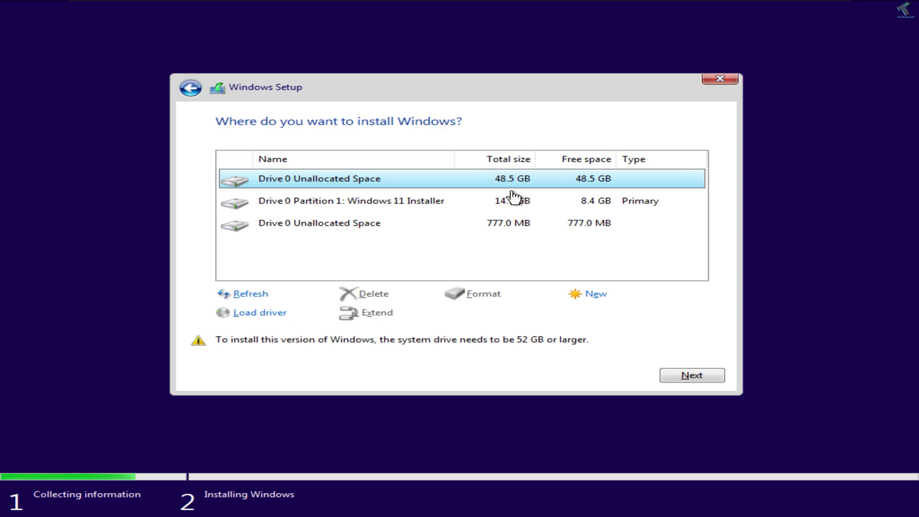
{"action": "left_click", "coordinate": [593, 296]}
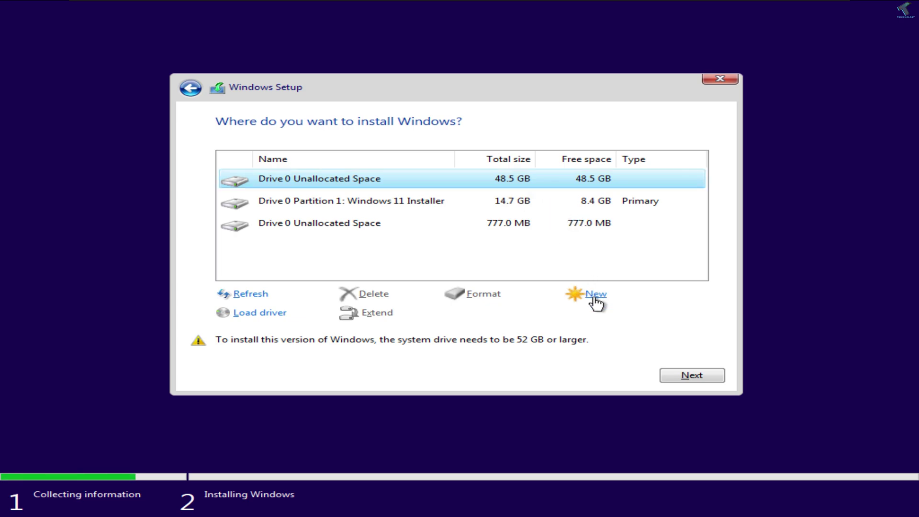
{"action": "left_click", "coordinate": [627, 315]}
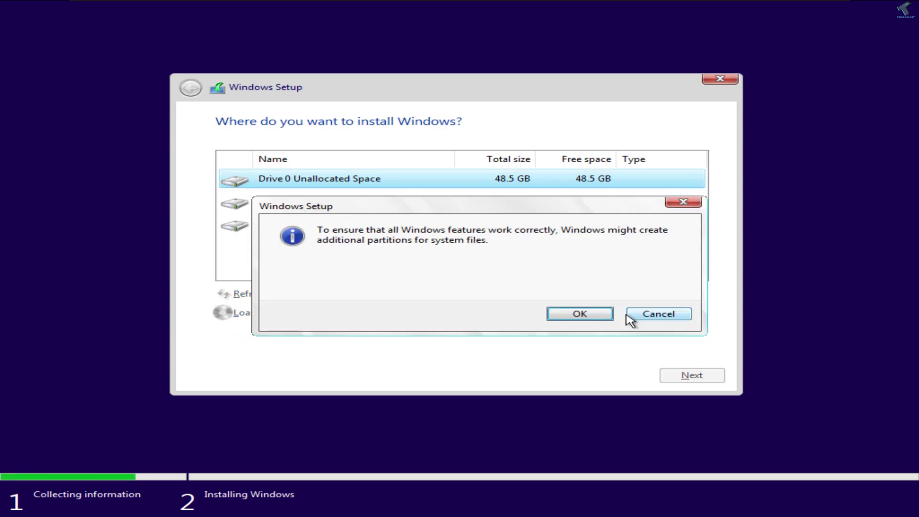
{"action": "left_click", "coordinate": [601, 320]}
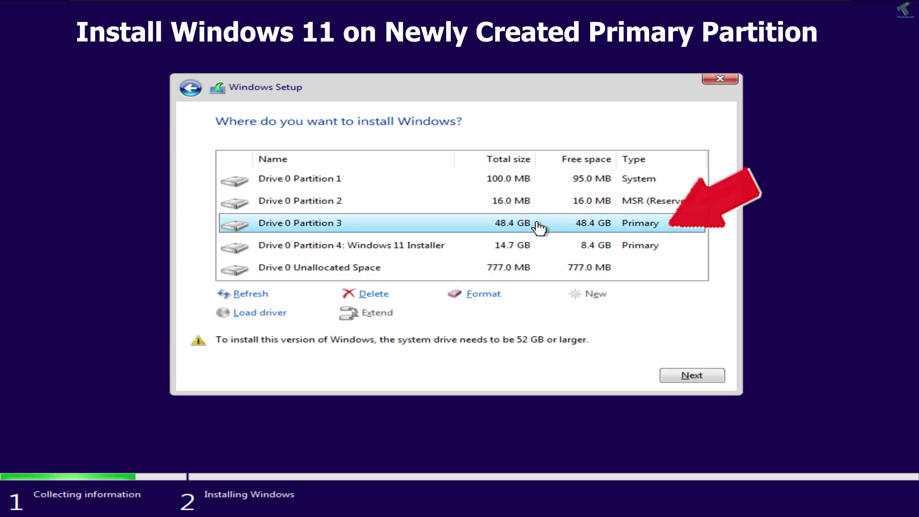
{"action": "left_click", "coordinate": [692, 378]}
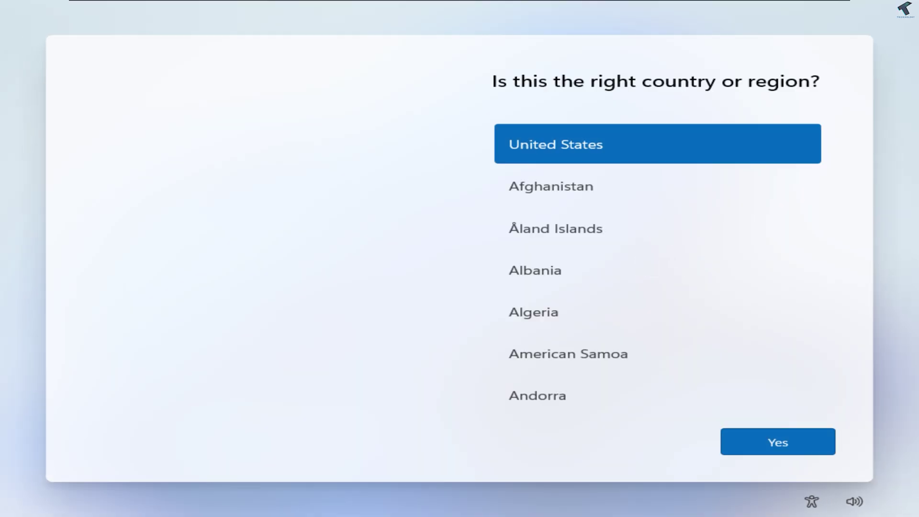
- Confirm United States as region and the chosen keyboard layout, with no second layout
{"action": "left_click", "coordinate": [766, 439]}
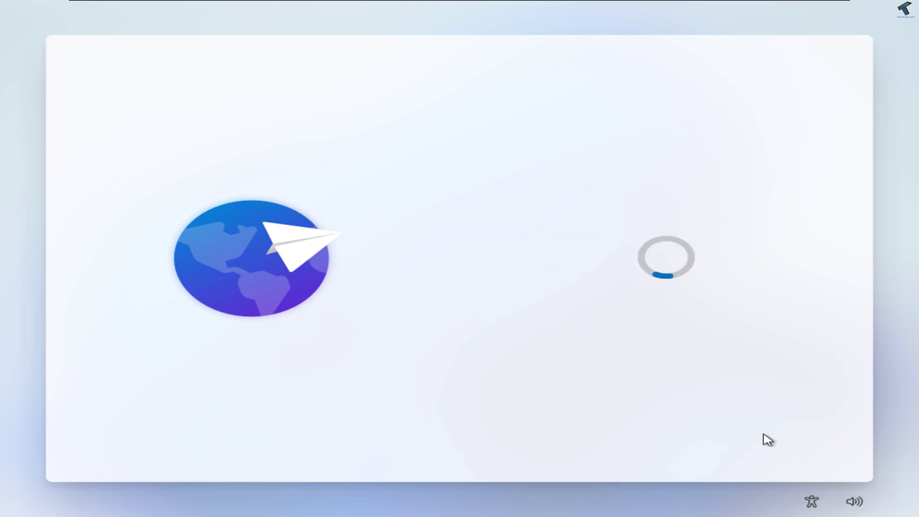
{"action": "left_click", "coordinate": [627, 290]}
{"action": "left_click", "coordinate": [734, 446]}
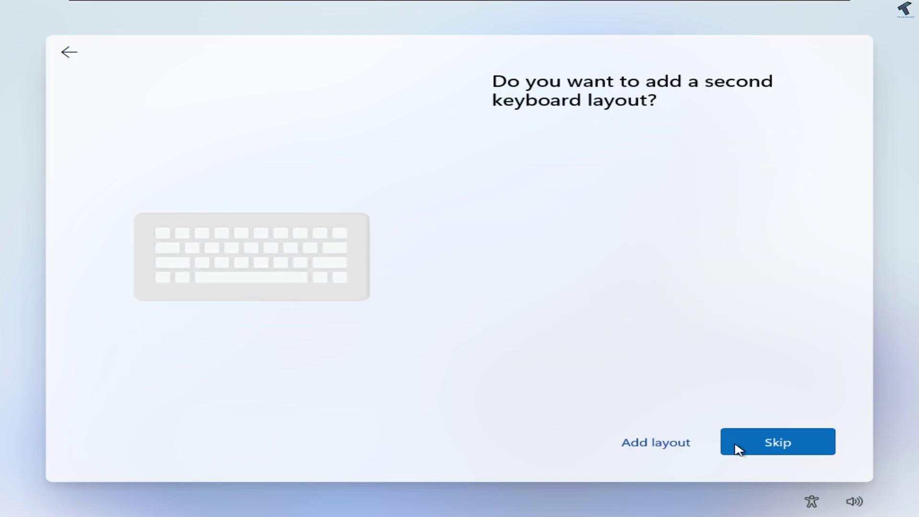
{"action": "left_click", "coordinate": [736, 448]}
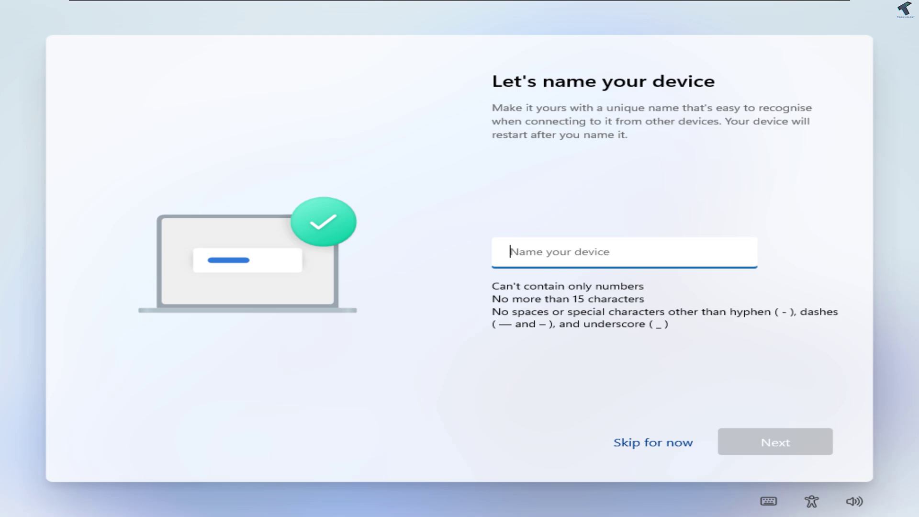
- Name the device 'Tricknology' and accept the privacy settings with every option left at Yes
{"action": "type", "text": "Tricknology"}
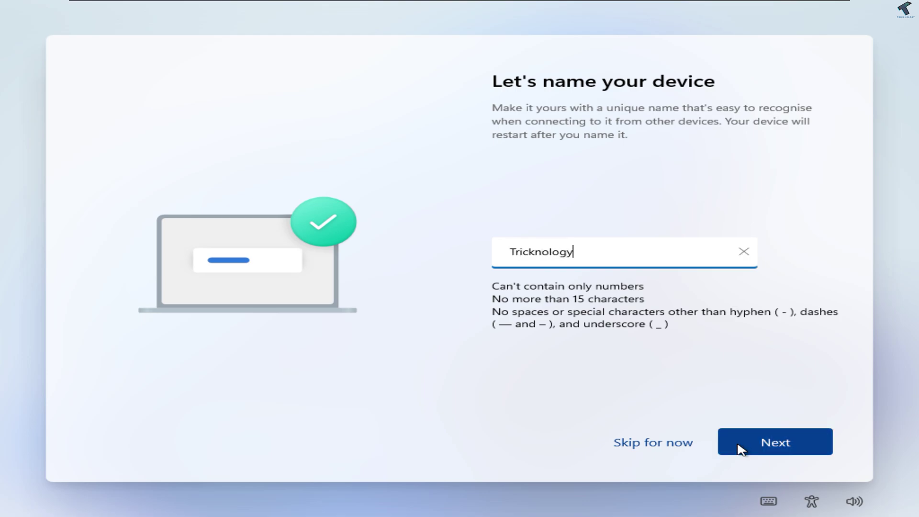
{"action": "left_click", "coordinate": [761, 452]}
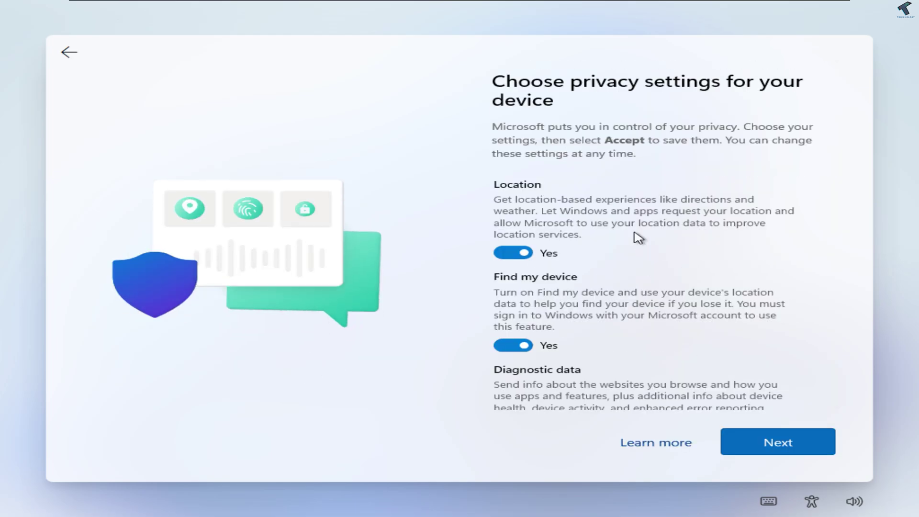
{"action": "scroll", "coordinate": [636, 235], "scroll_direction": "down", "scroll_amount": 10}
{"action": "left_click", "coordinate": [771, 438]}
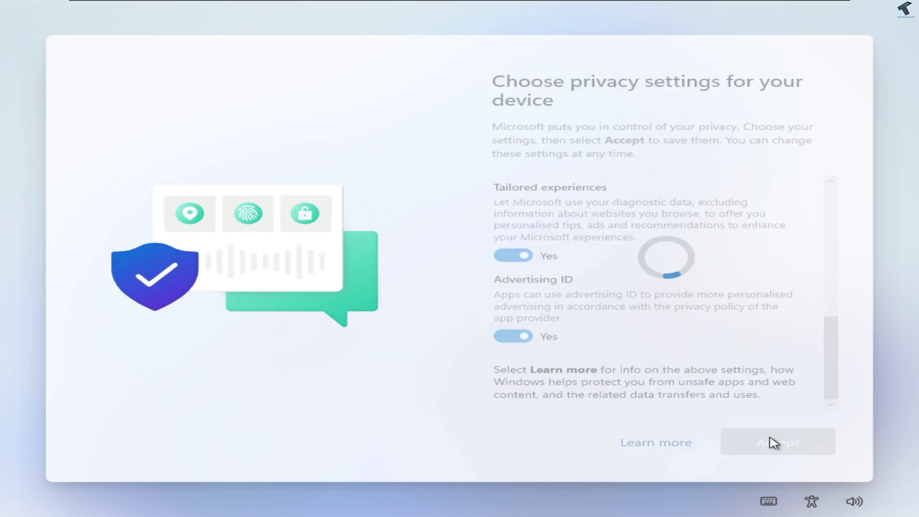